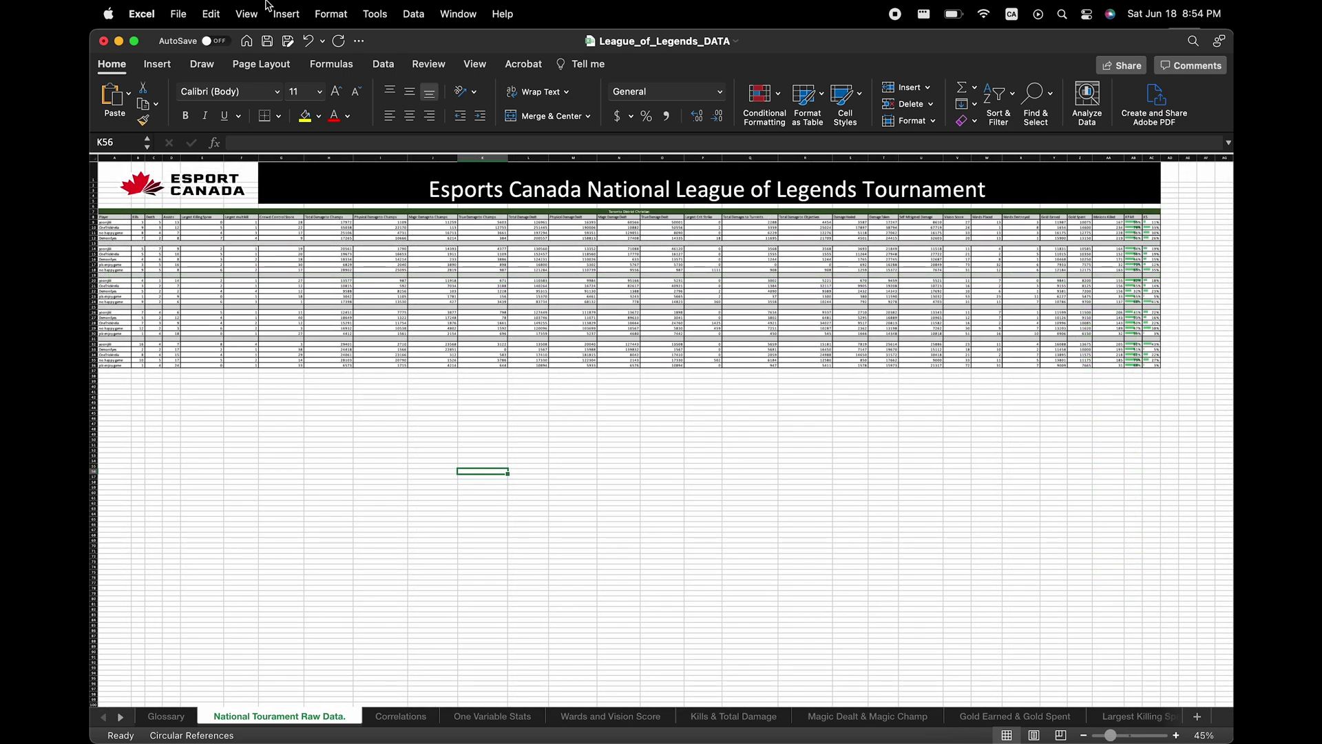
Step: Enable the Analysis ToolPak add-in
click(375, 14)
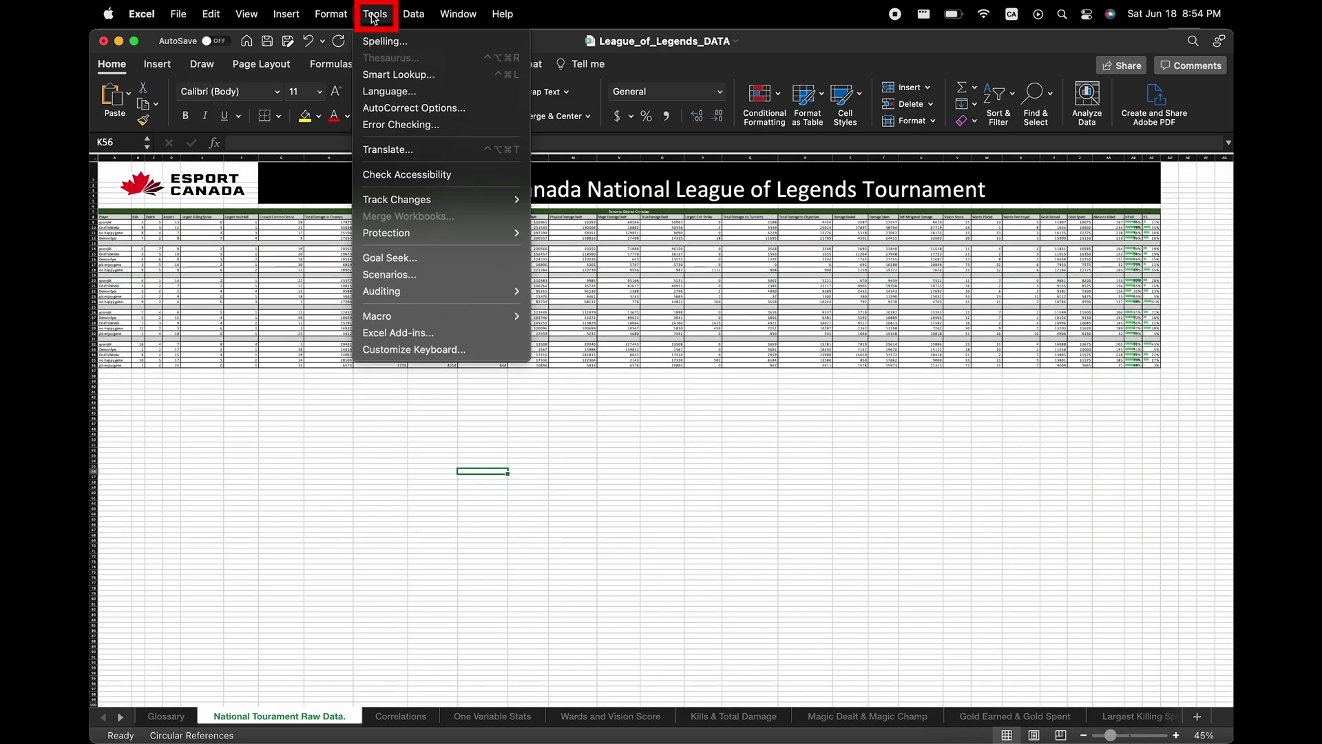
click(401, 334)
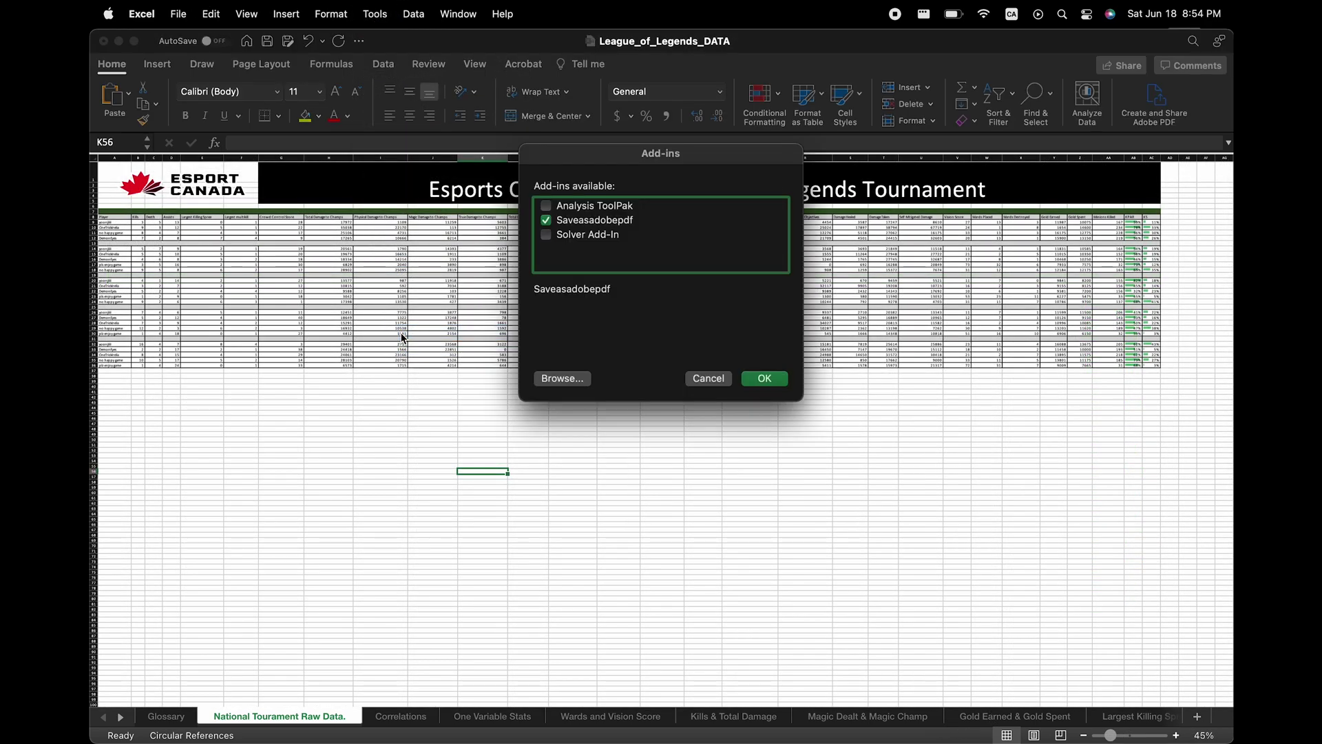
click(549, 207)
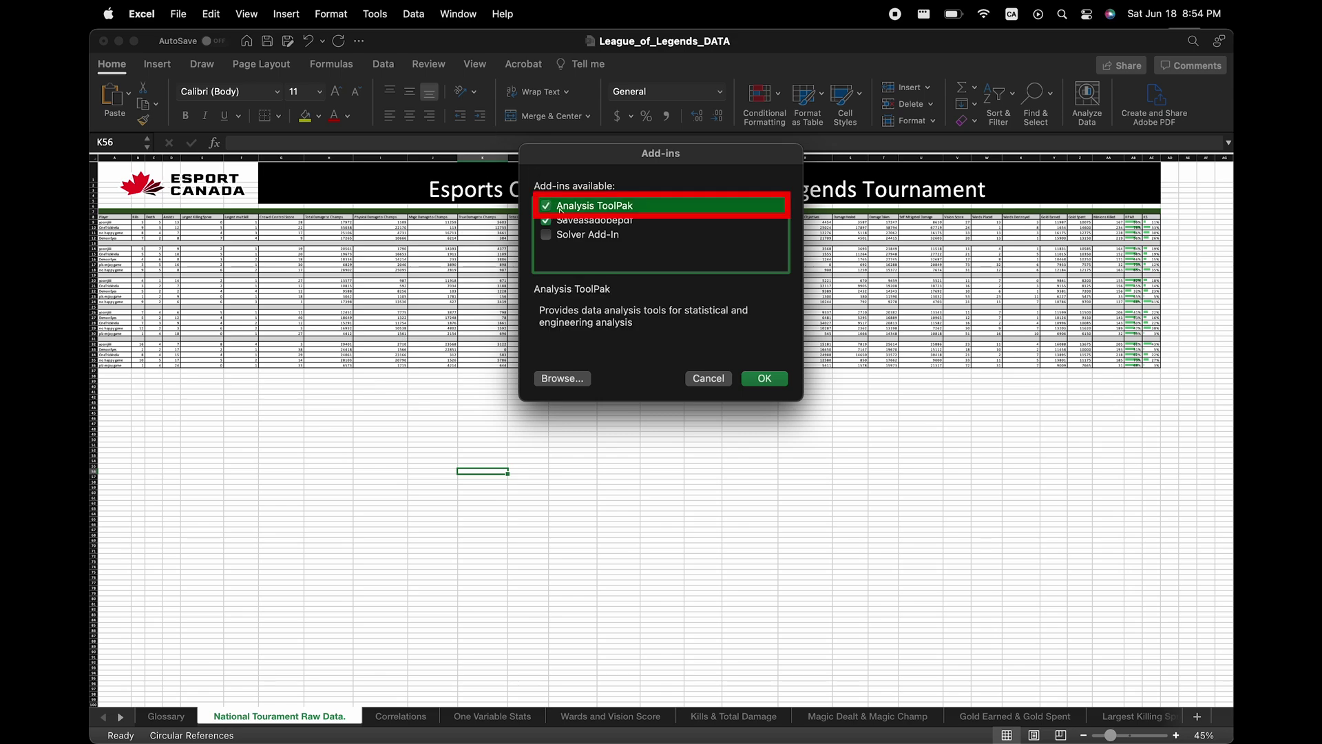
click(757, 381)
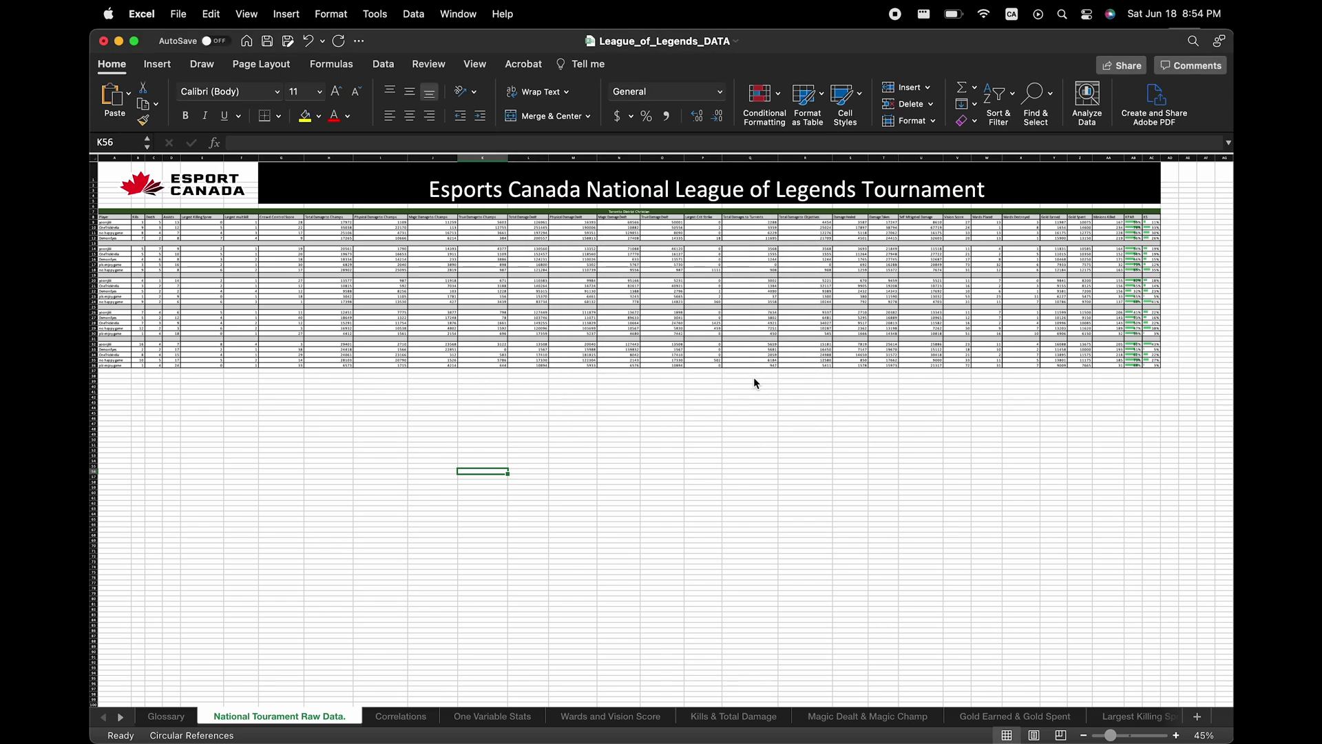
Step: Start a Correlation analysis from the data analysis tools
click(386, 65)
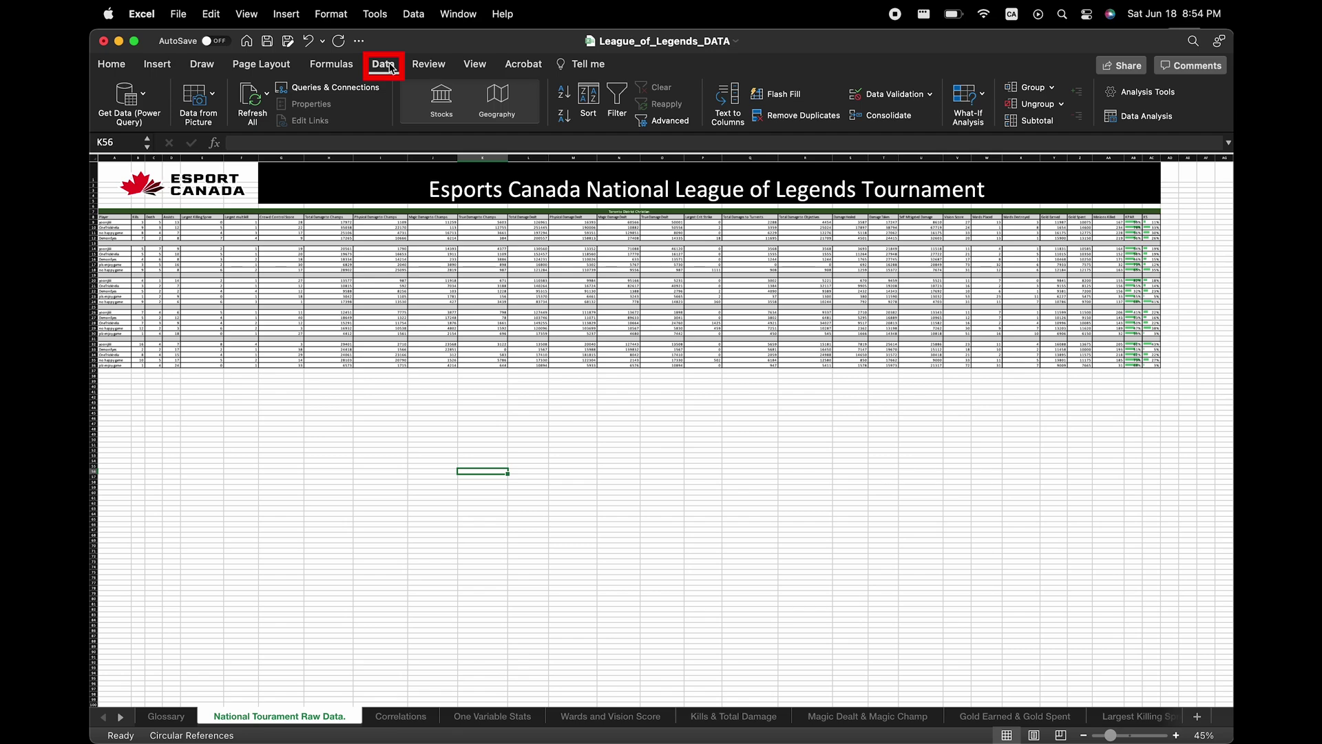
click(1146, 116)
scroll(632, 257, up, 2)
scroll(632, 256, up, 3)
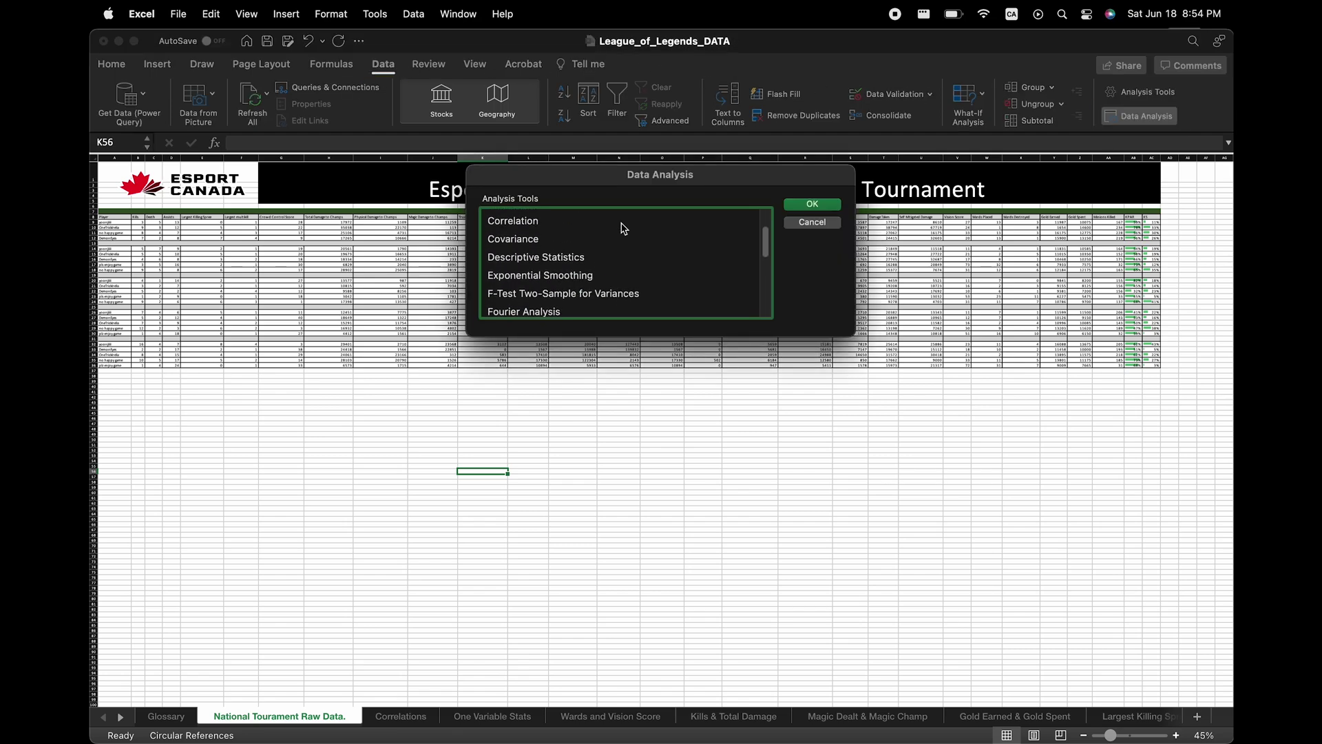
click(622, 223)
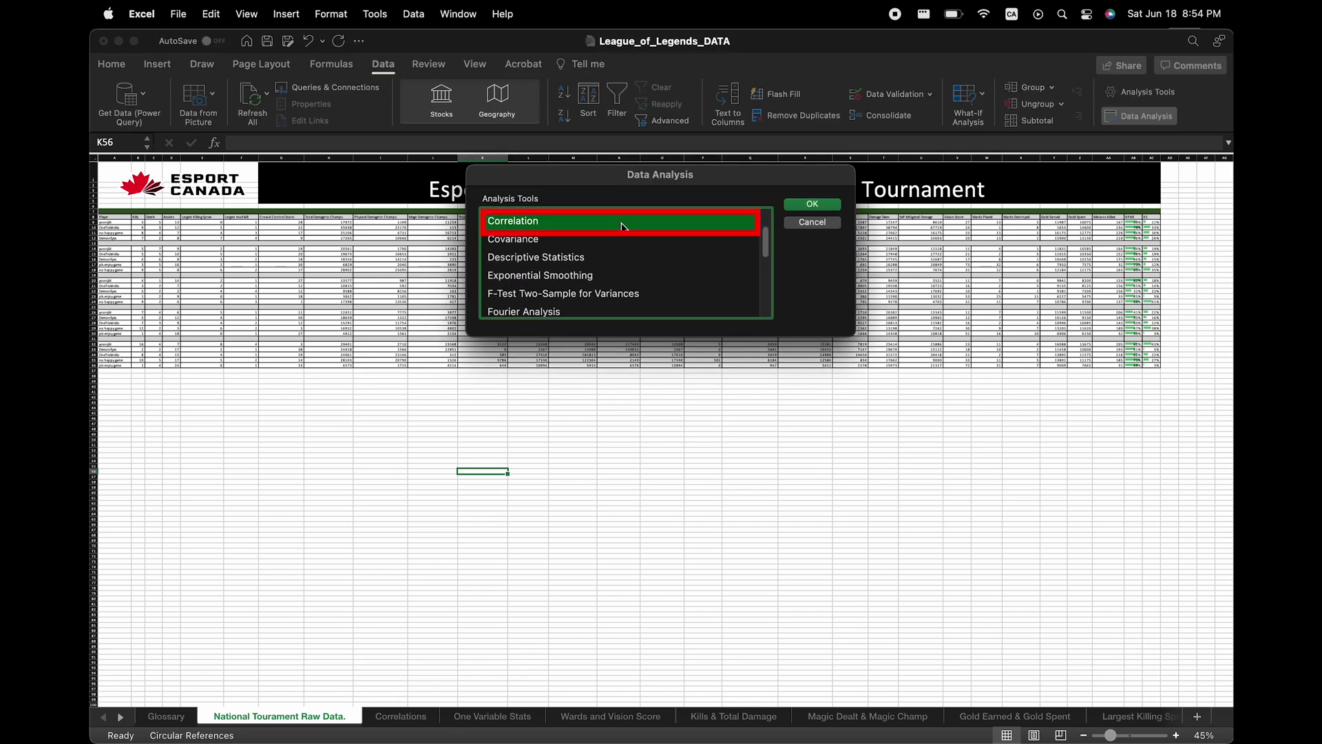
click(809, 204)
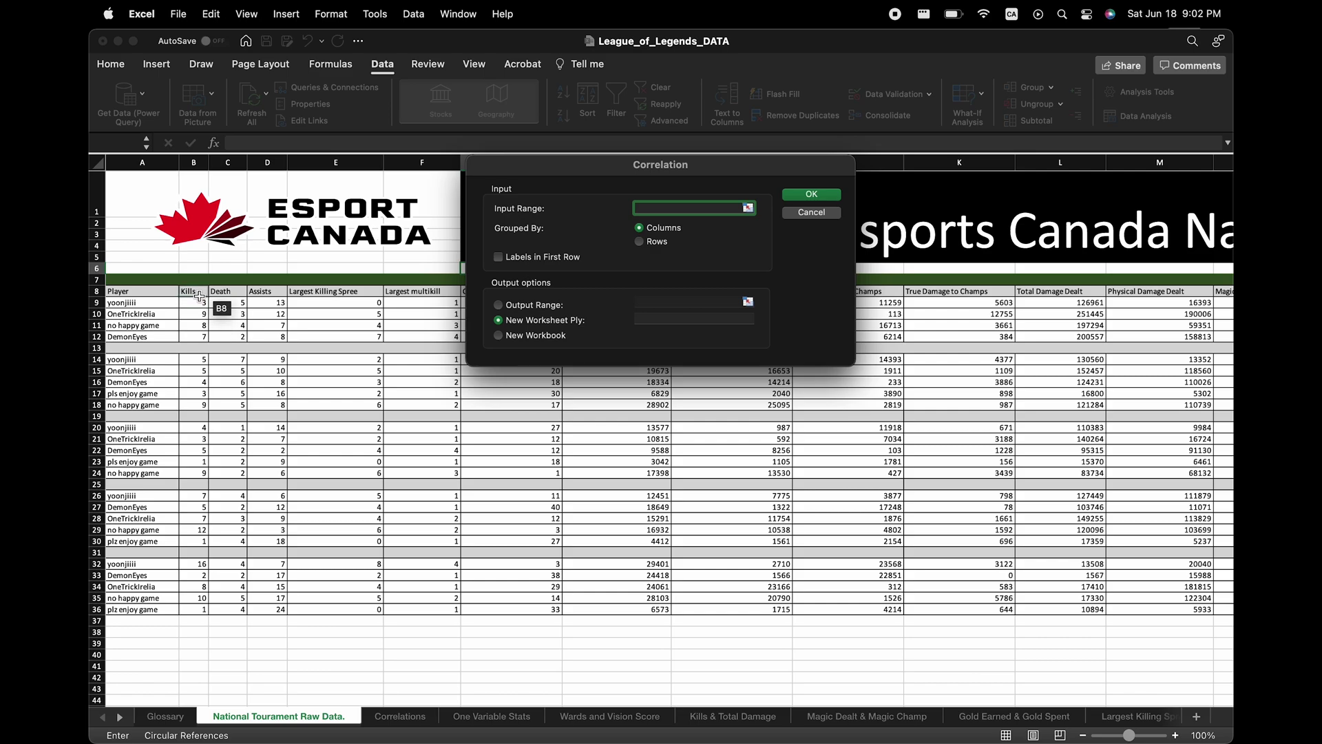
Step: Run the correlation on $B$8:$AC$36 with labels in the first row, output to a new worksheet named Correl Matrix
drag(199, 296, 1146, 605)
click(502, 259)
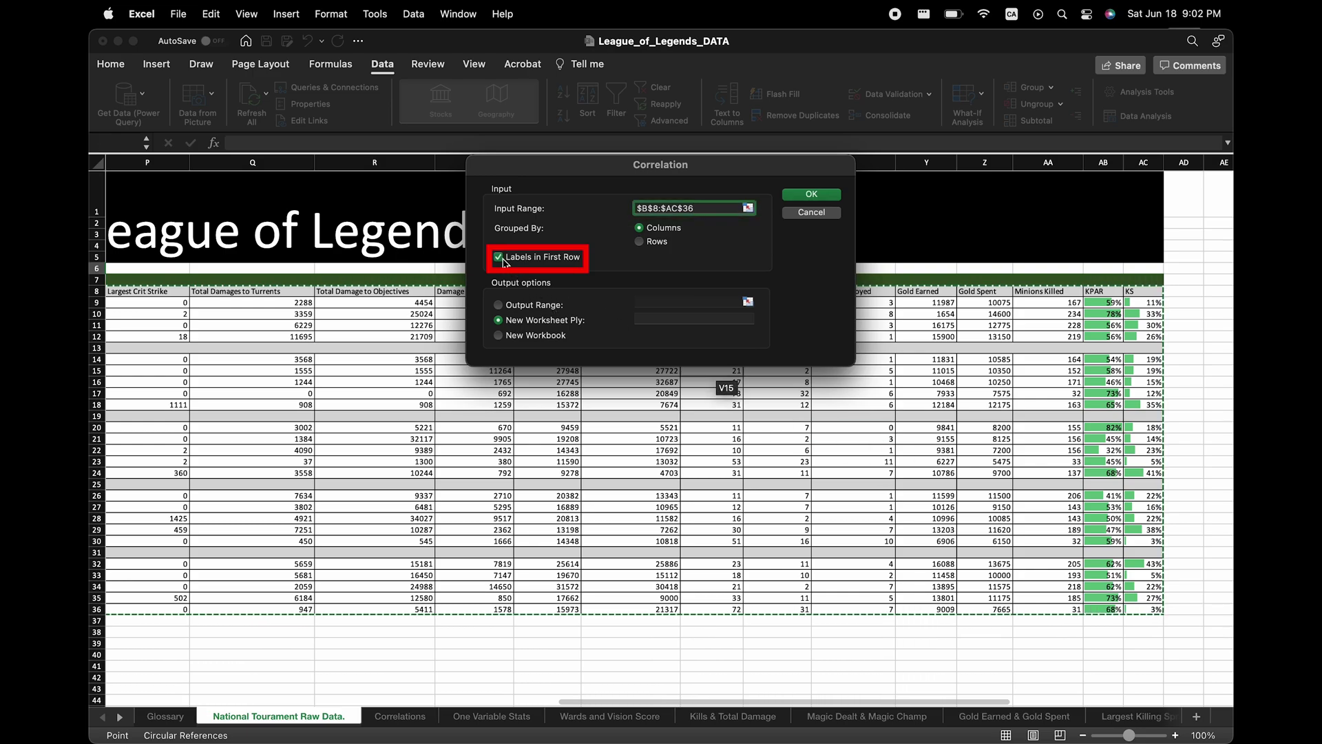
click(666, 320)
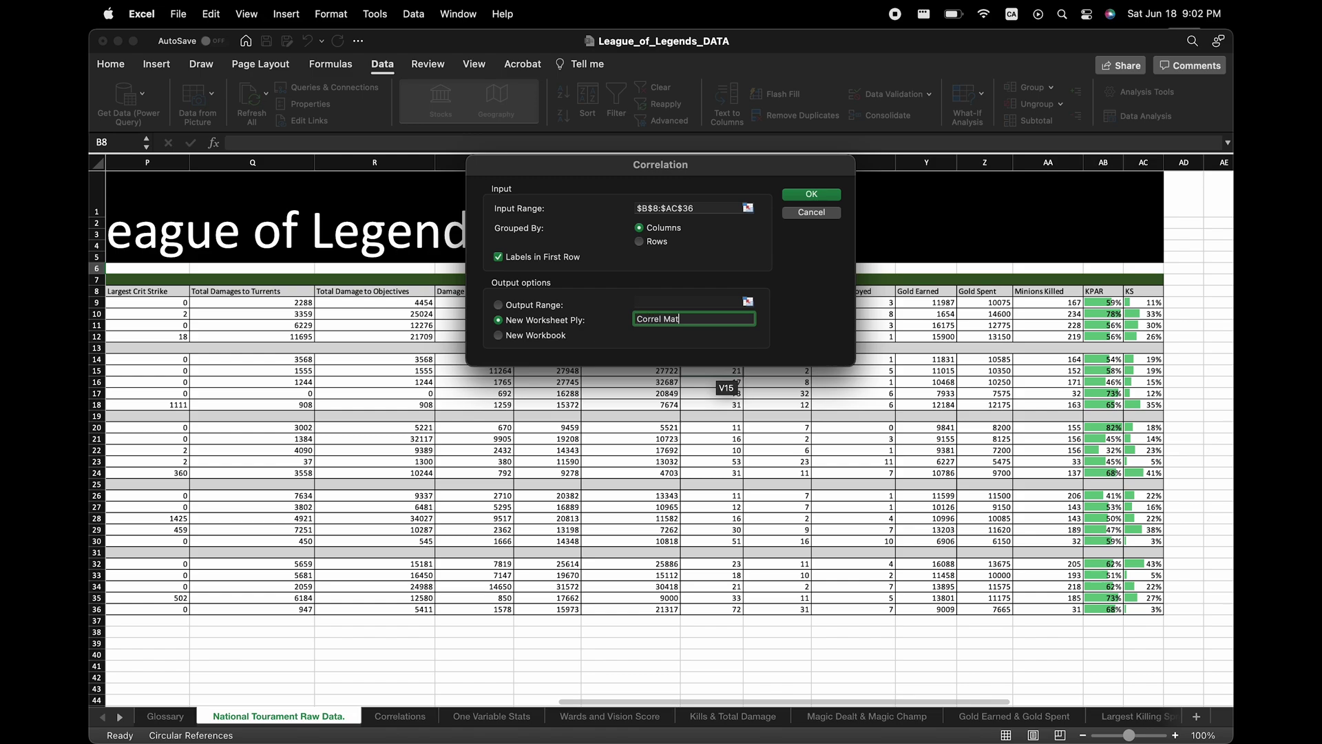
click(811, 196)
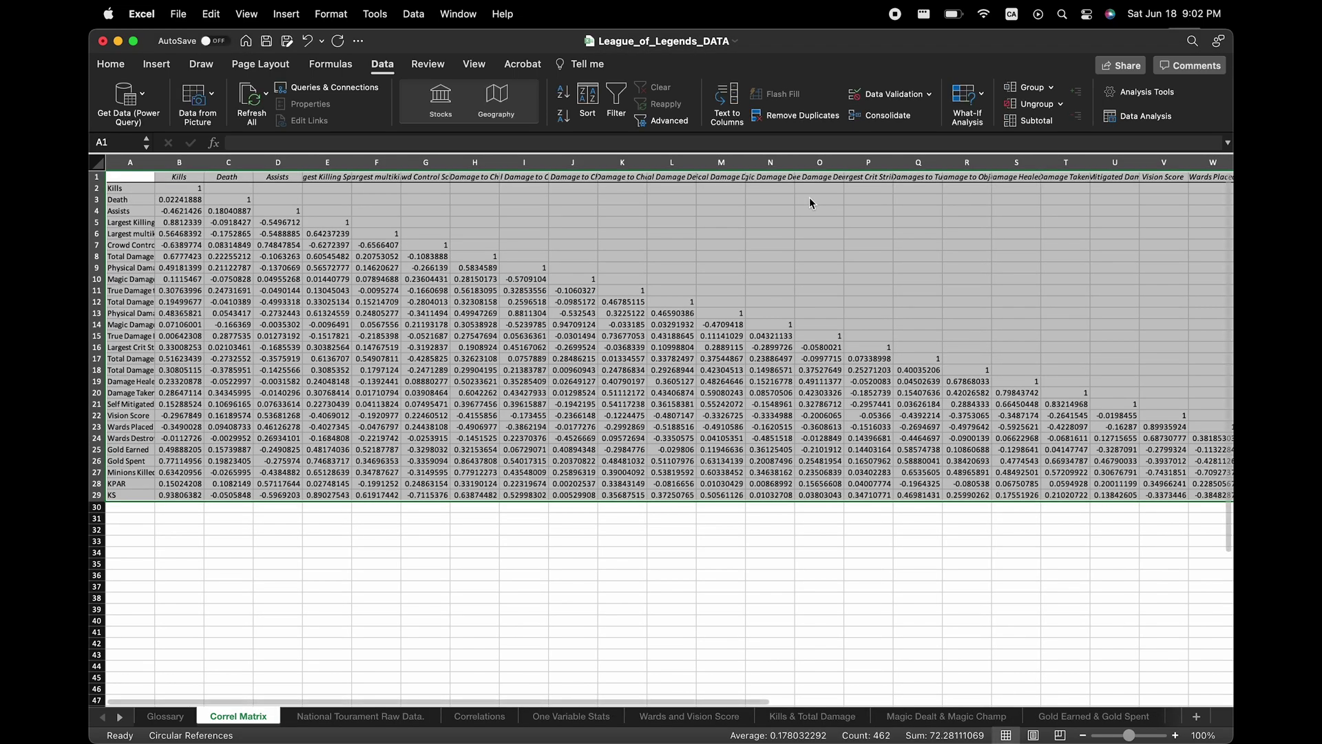
Step: Start a new 3-Color Scale conditional formatting rule for the coefficient cells B2:AC29 of the correlation matrix
click(1085, 735)
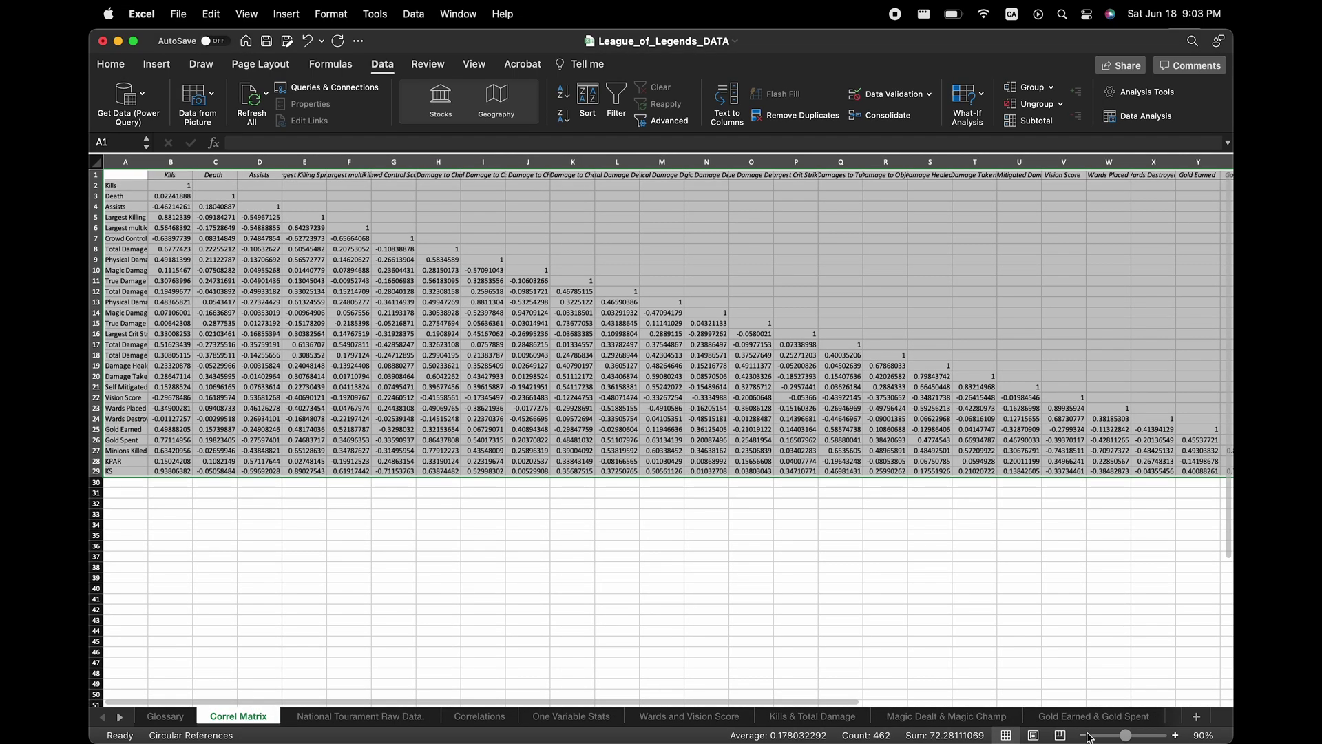
click(1086, 735)
click(1195, 736)
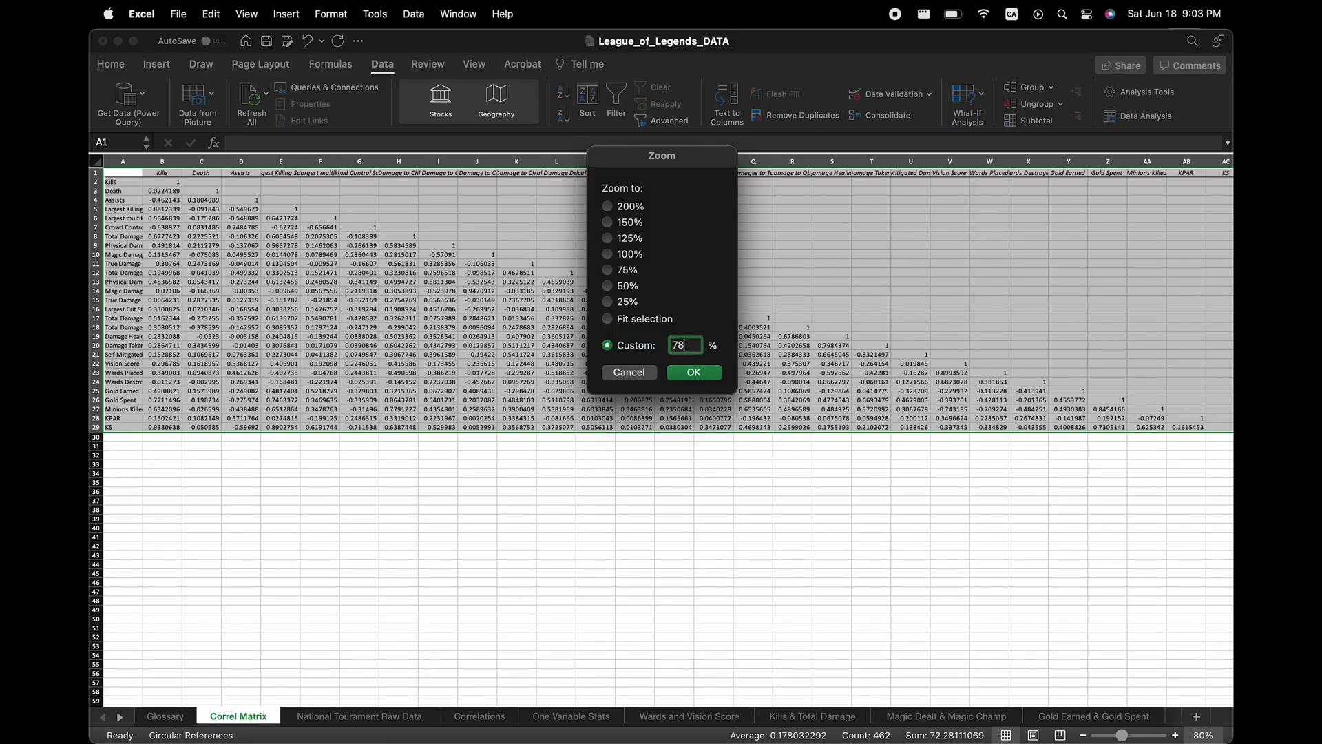
key(Return)
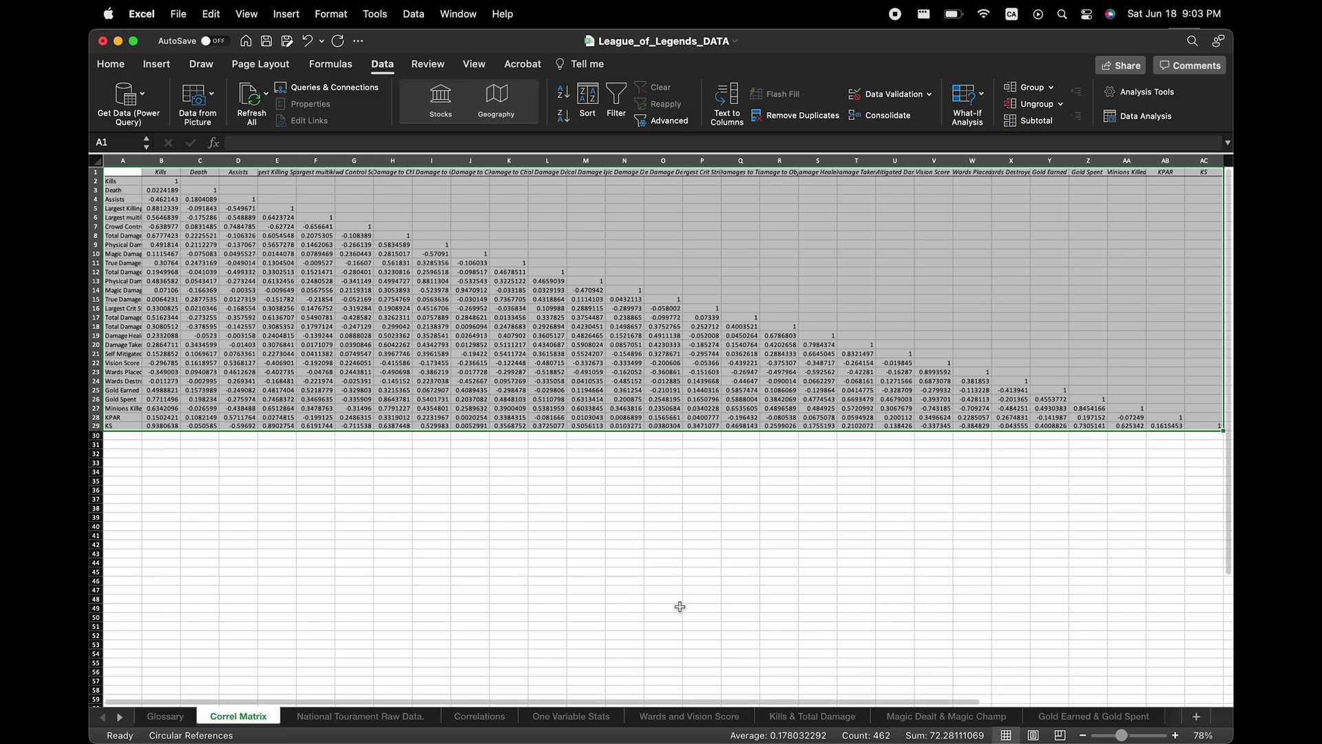
click(624, 498)
drag(148, 181, 1190, 429)
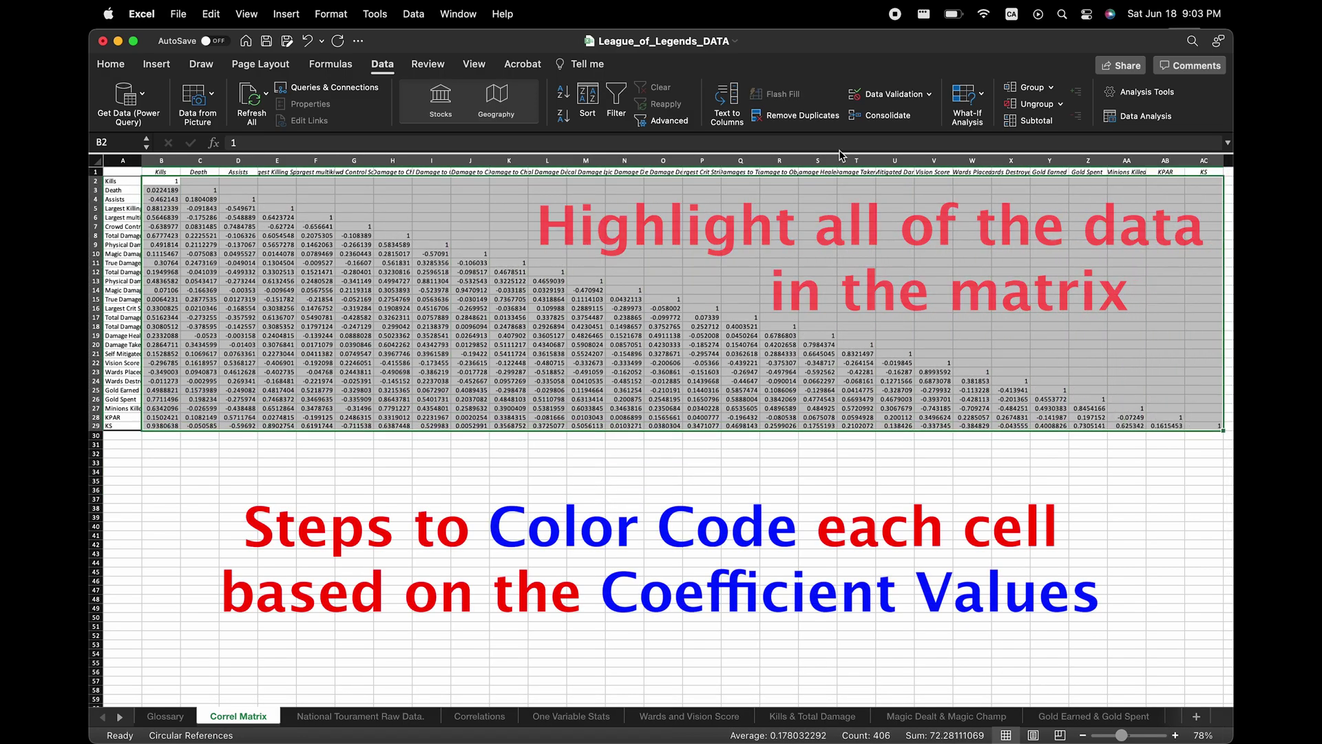
click(117, 64)
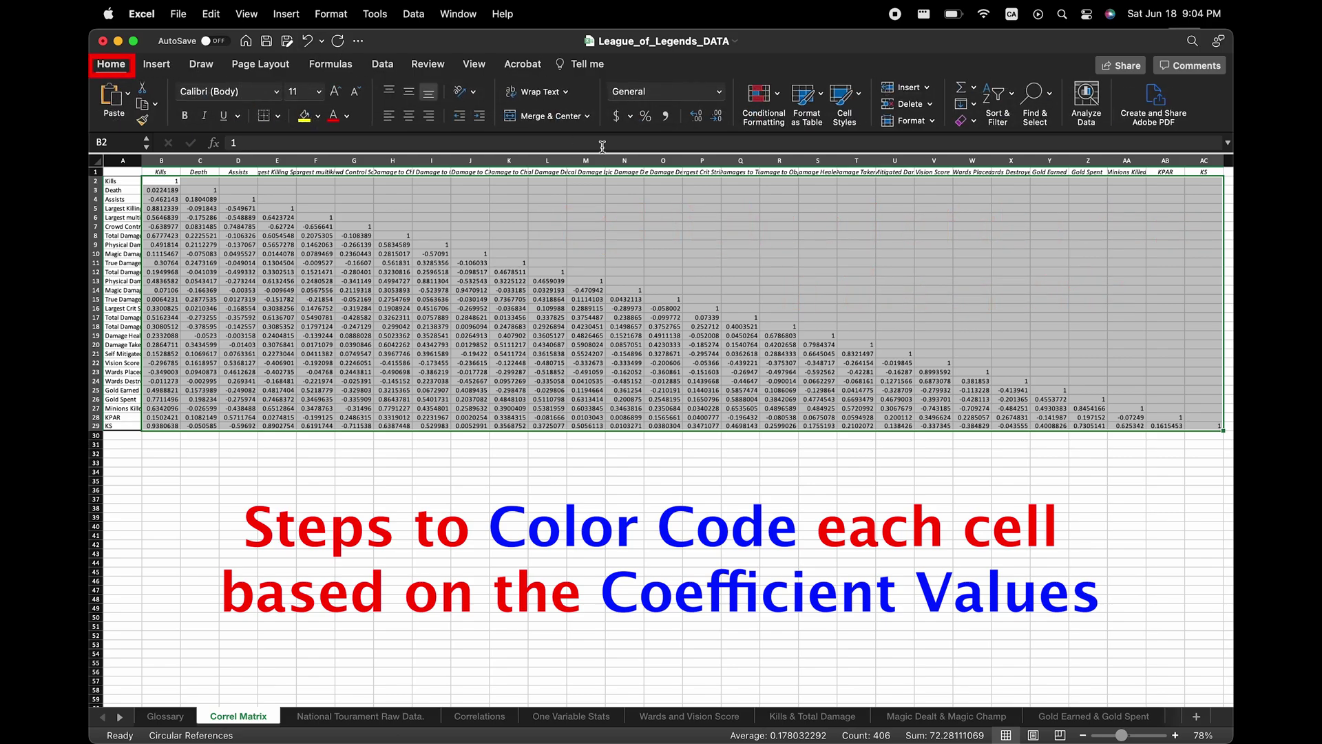
click(782, 127)
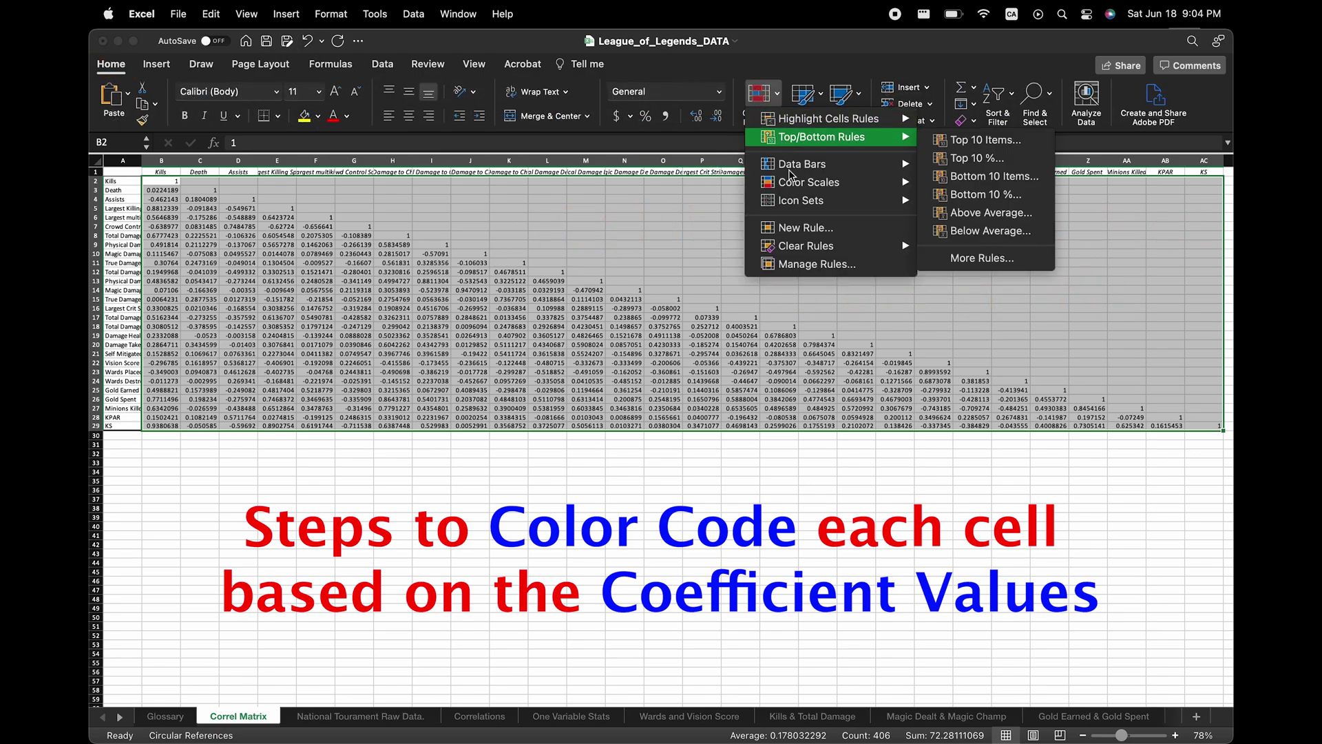
click(814, 231)
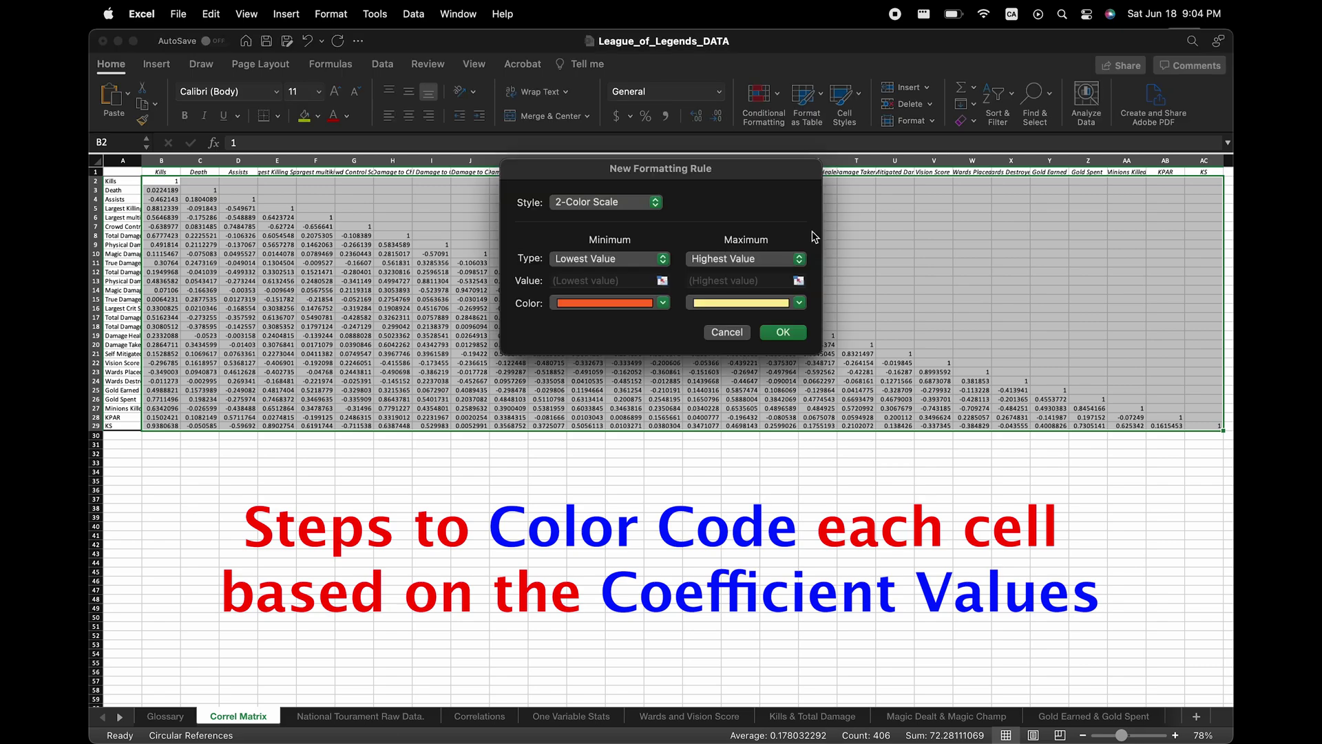
click(654, 205)
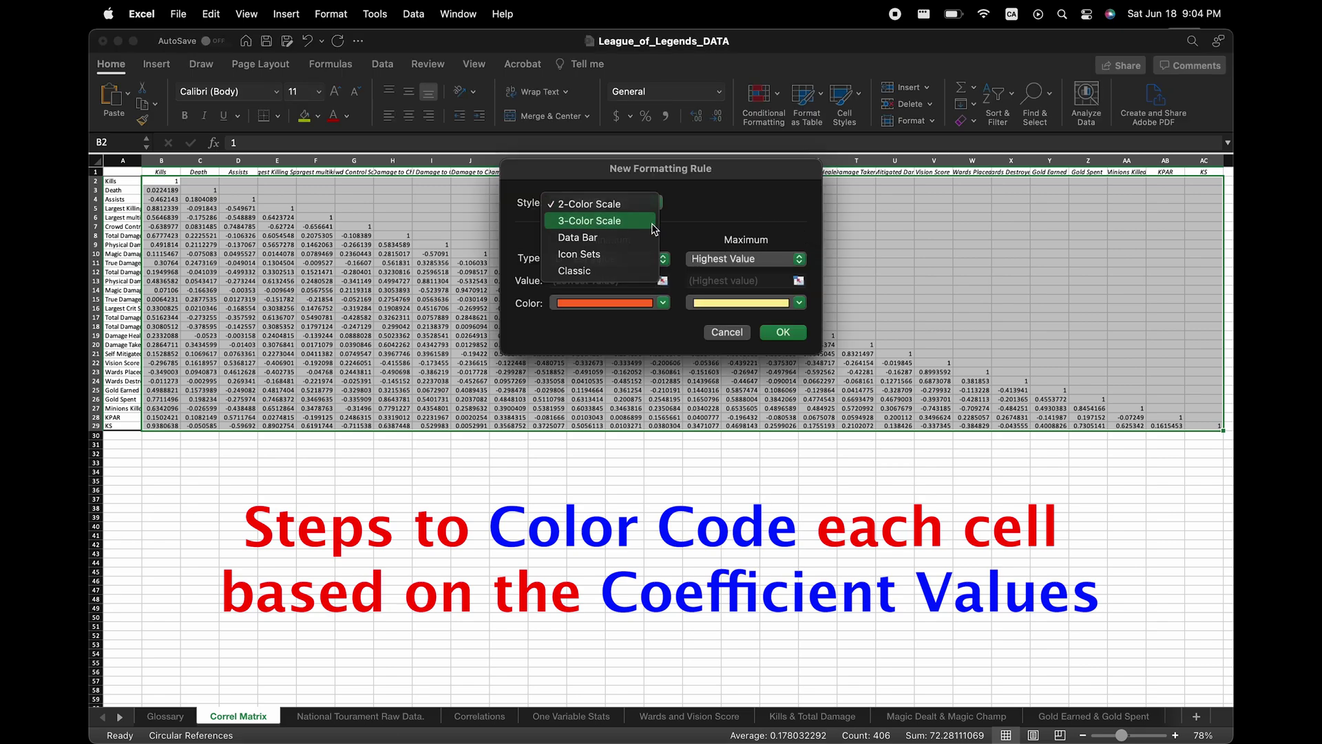
click(654, 221)
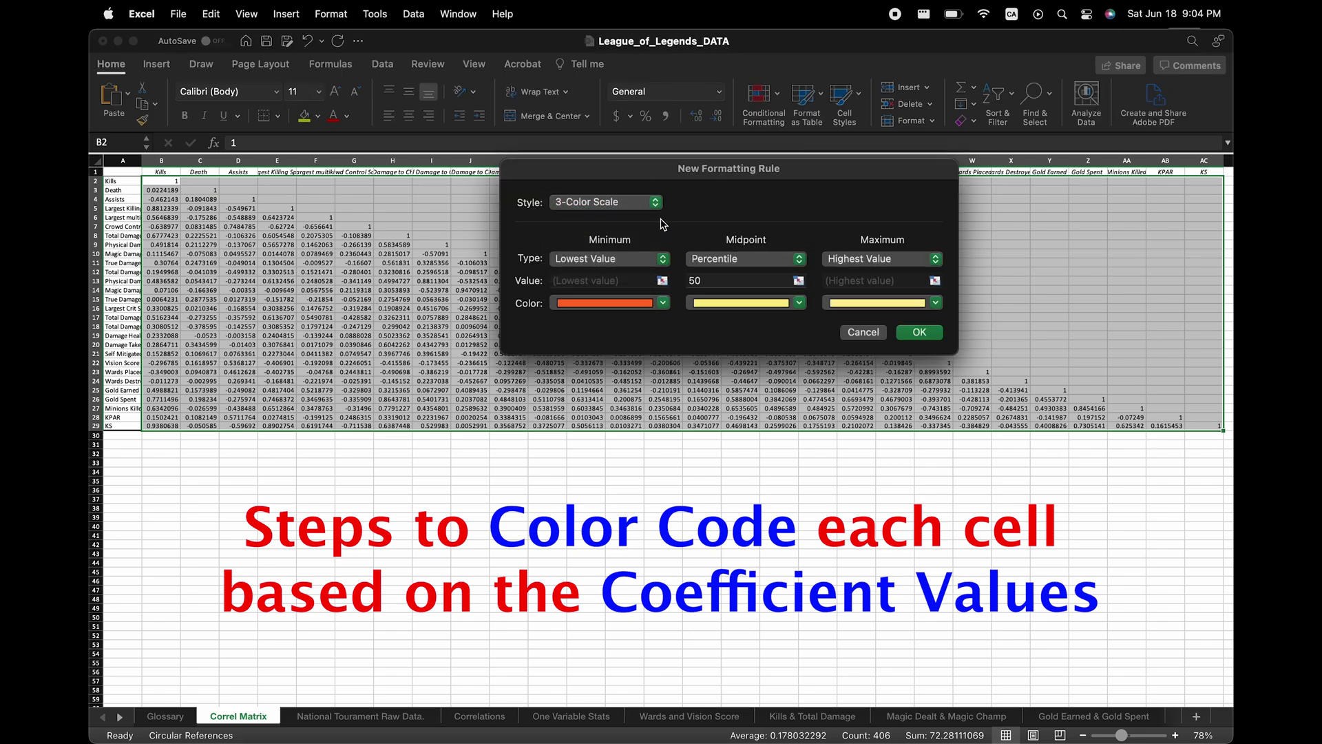
Step: Set the color scale's minimum to the Number type with value -1 and a blue color
click(665, 258)
click(640, 274)
click(640, 281)
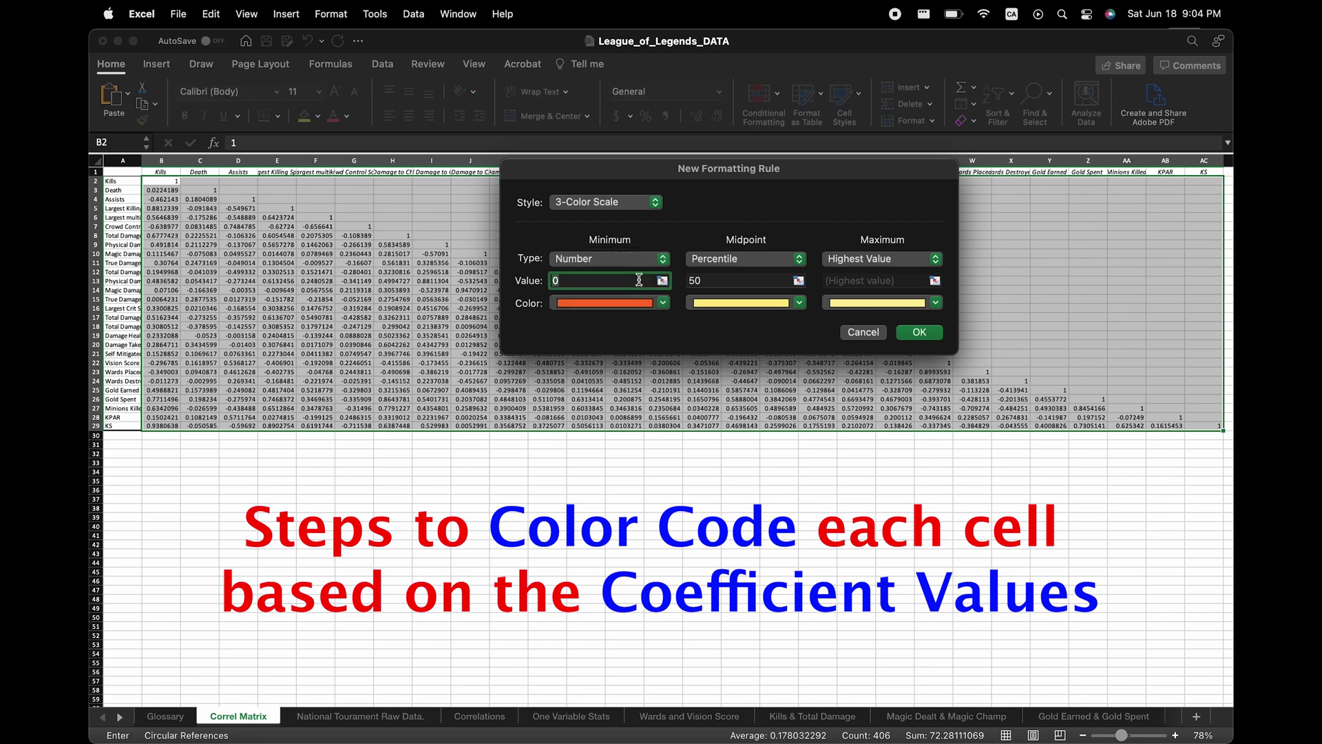
key(BackSpace)
text(-1)
click(663, 304)
click(659, 447)
Step: Set the color scale's midpoint to the Number type with value 0 and a white color
click(757, 259)
click(709, 211)
click(744, 280)
click(799, 303)
click(699, 344)
Step: Set the color scale's maximum to Number with value 1 and red, and apply the rule to the matrix
click(882, 259)
click(921, 287)
click(921, 286)
key(BackSpace)
text(1)
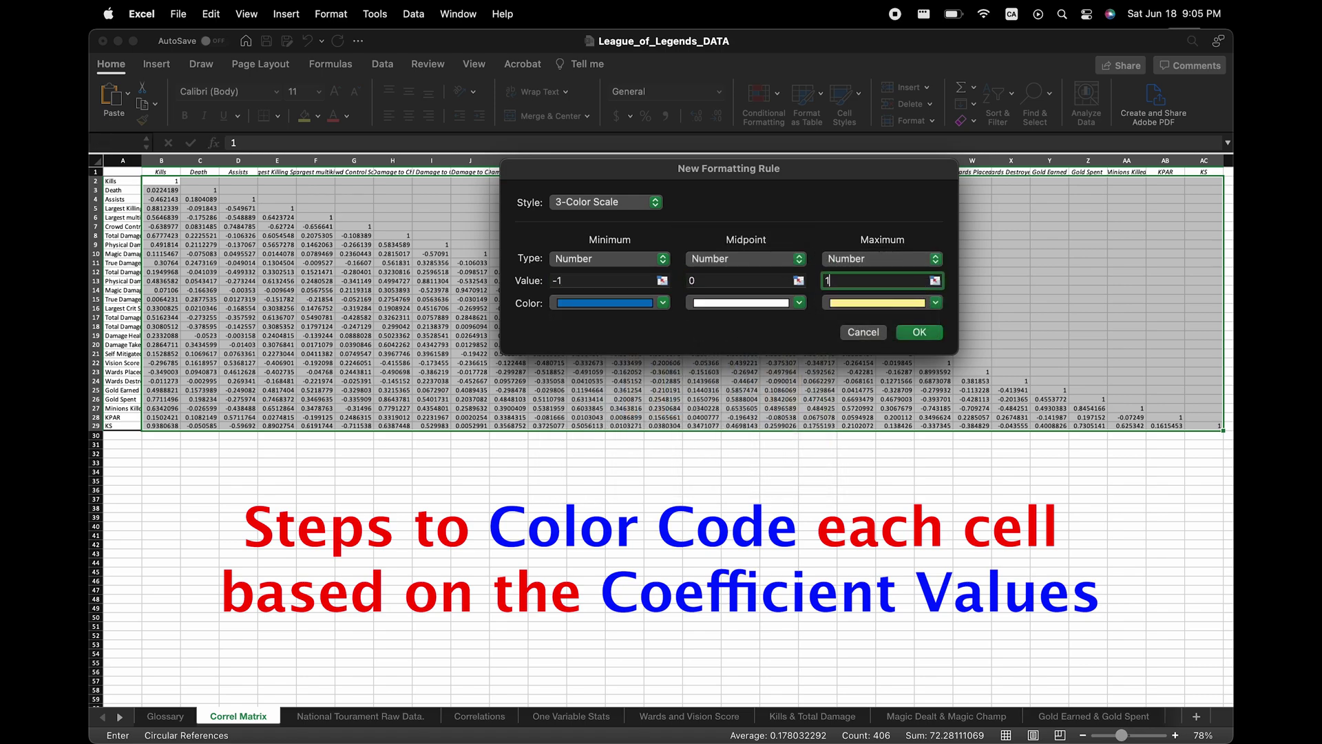
click(935, 303)
click(847, 447)
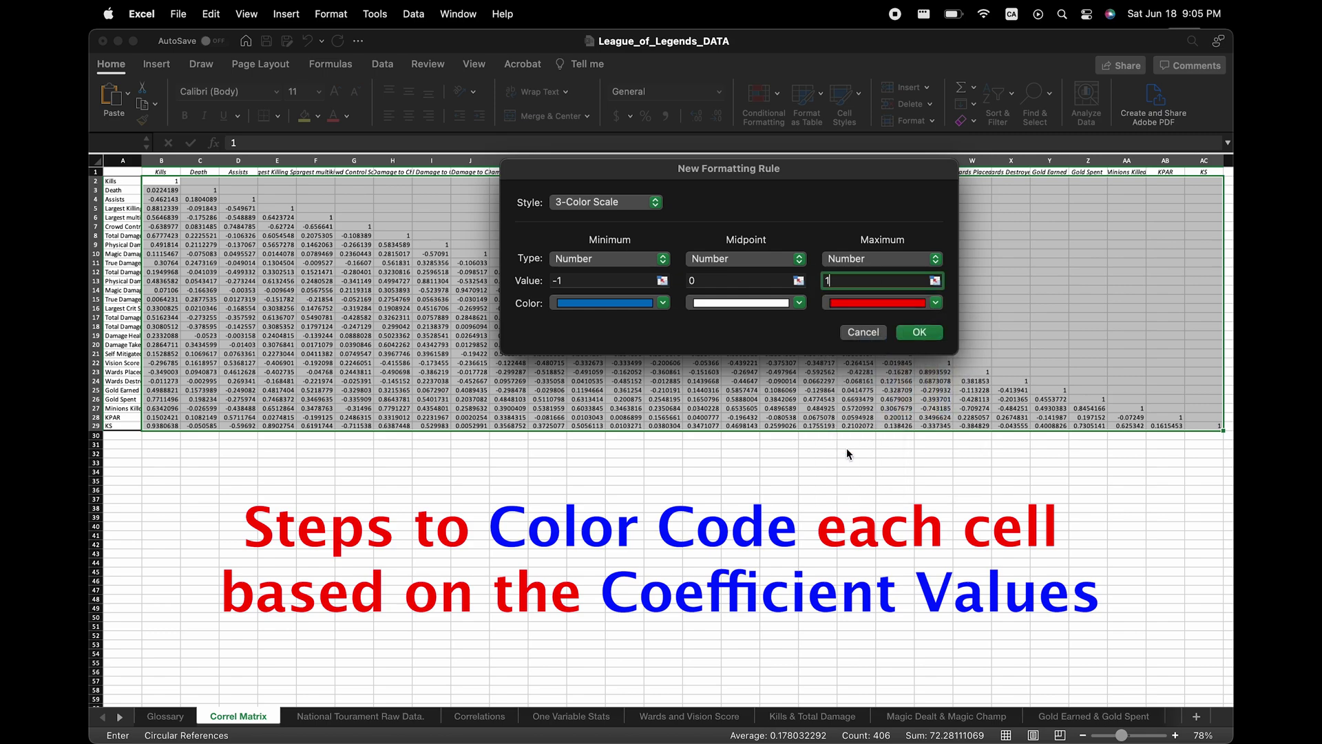
click(920, 333)
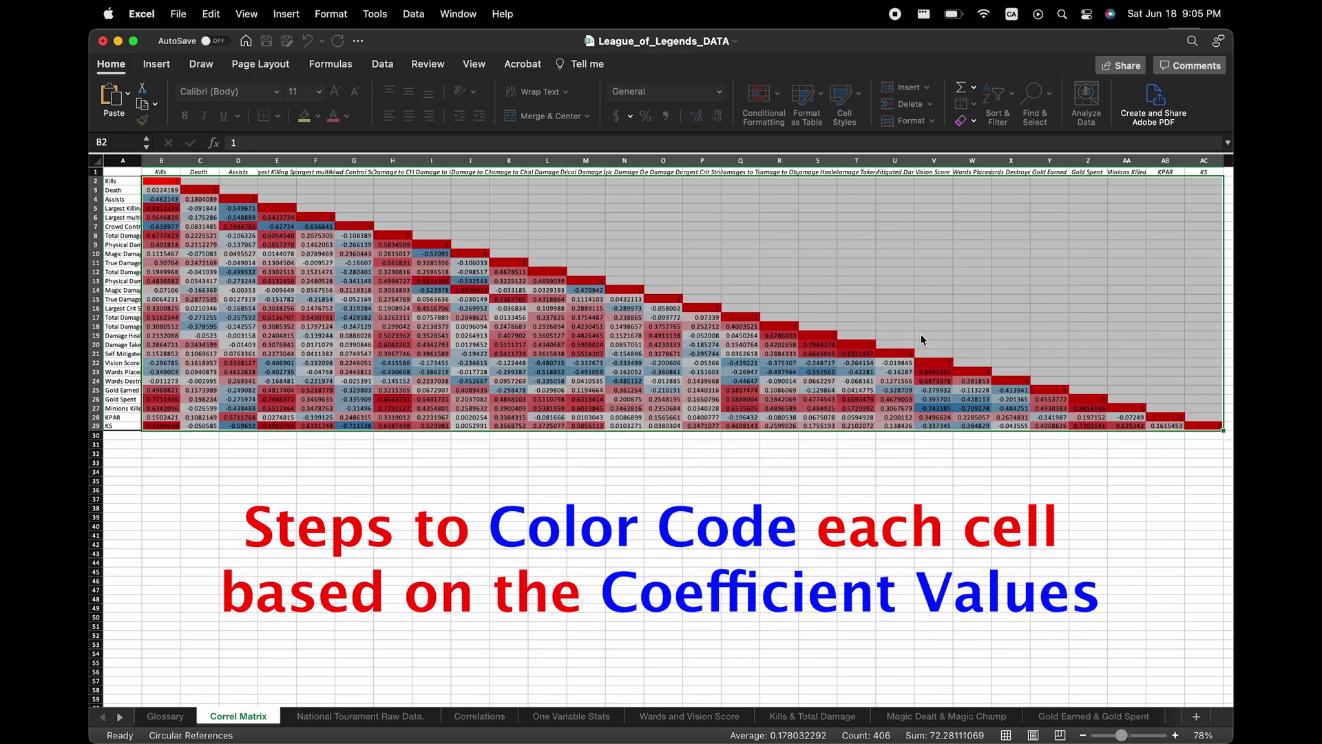
click(920, 333)
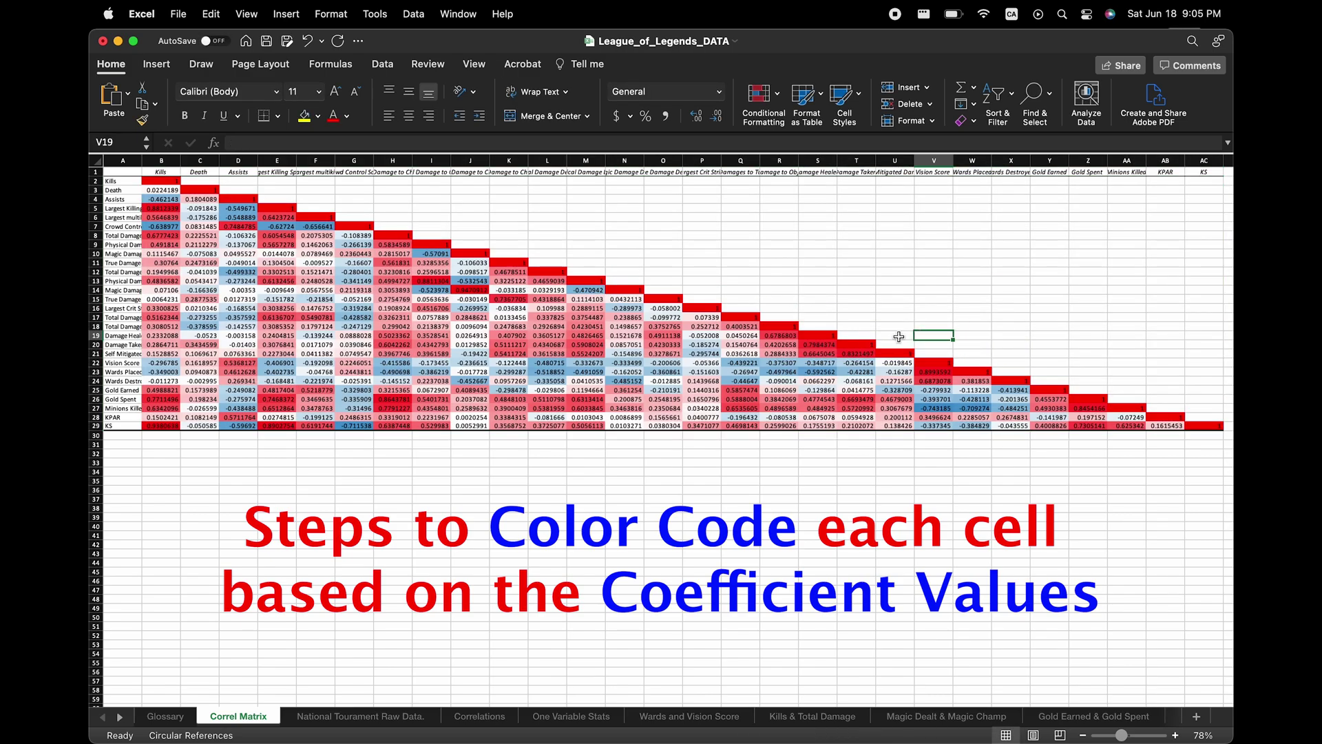
Step: Examine the color-coded coefficients in the correlation matrix up close, starting from its first columns
click(1175, 736)
click(1176, 736)
click(1175, 735)
click(1175, 735)
click(1175, 736)
click(1175, 735)
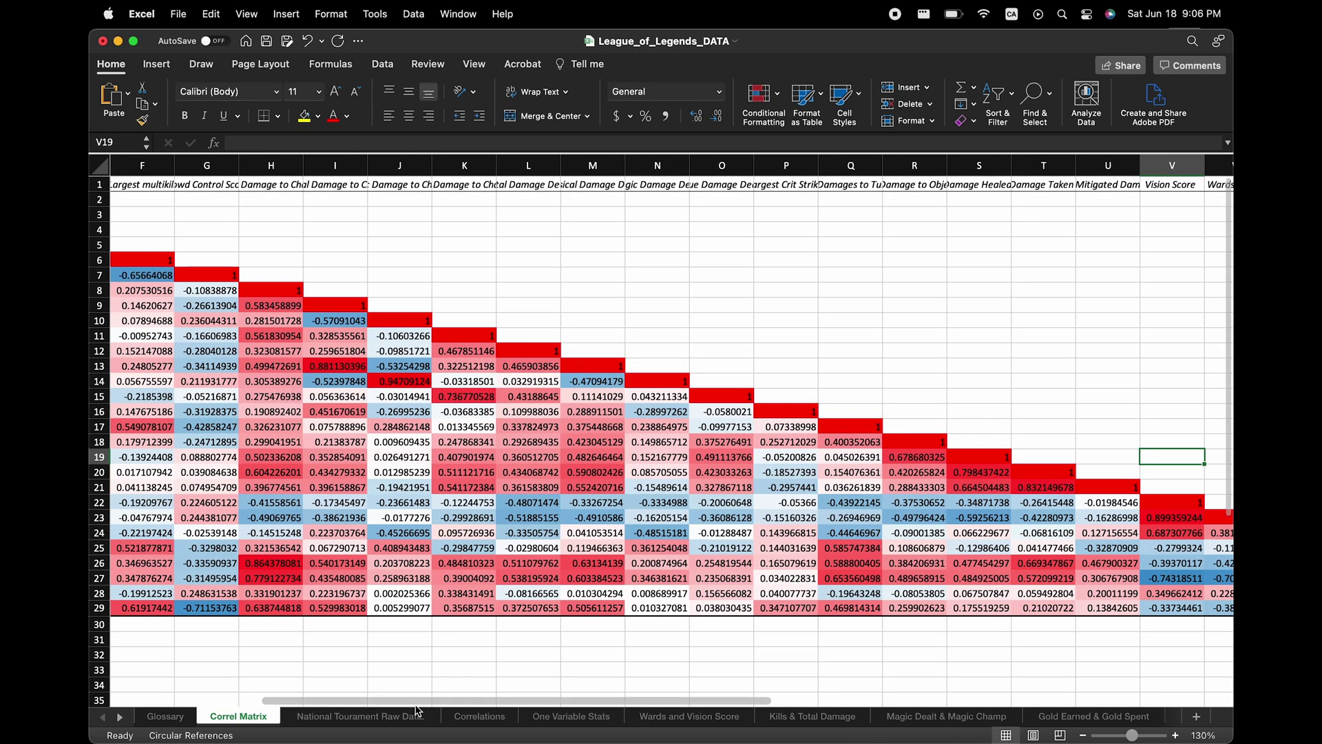
scroll(255, 351, left, 10)
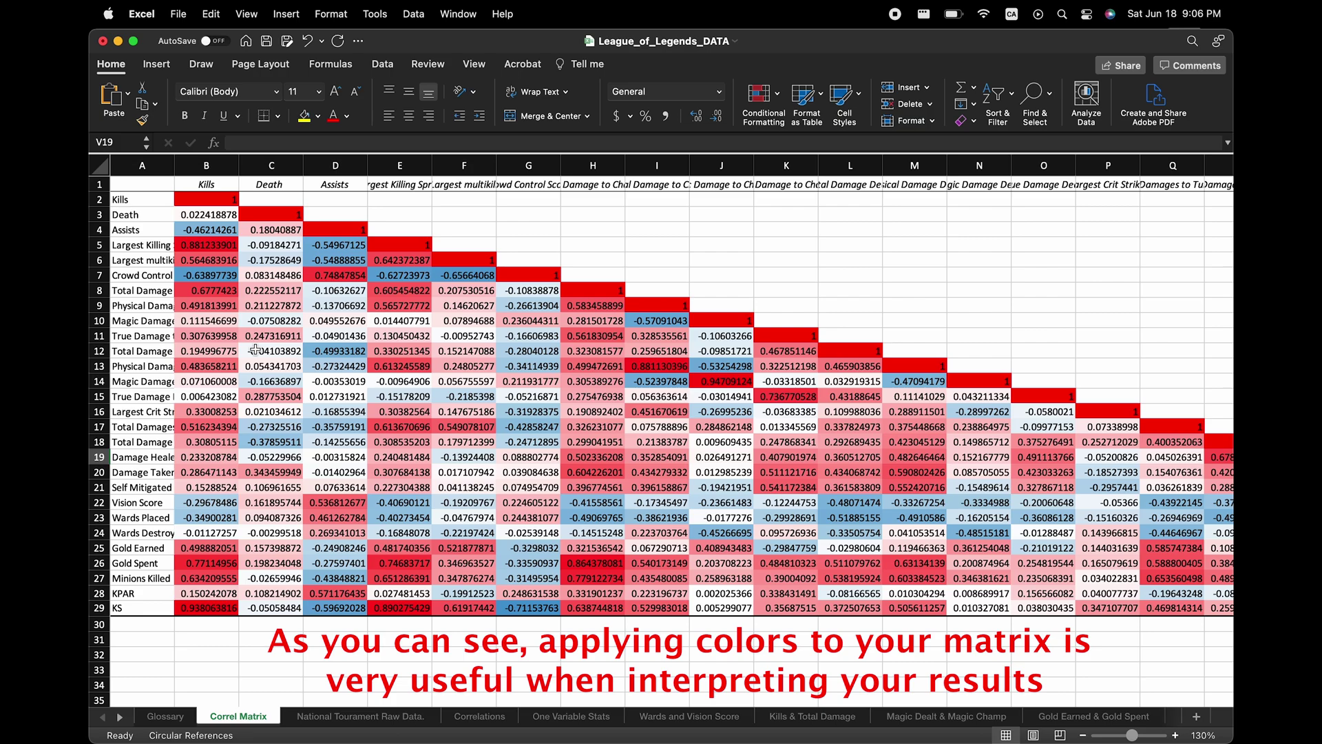
click(335, 382)
Step: Widen columns A to AC so the full variable names fit, and increase the height of the matrix rows
drag(1132, 735, 1118, 735)
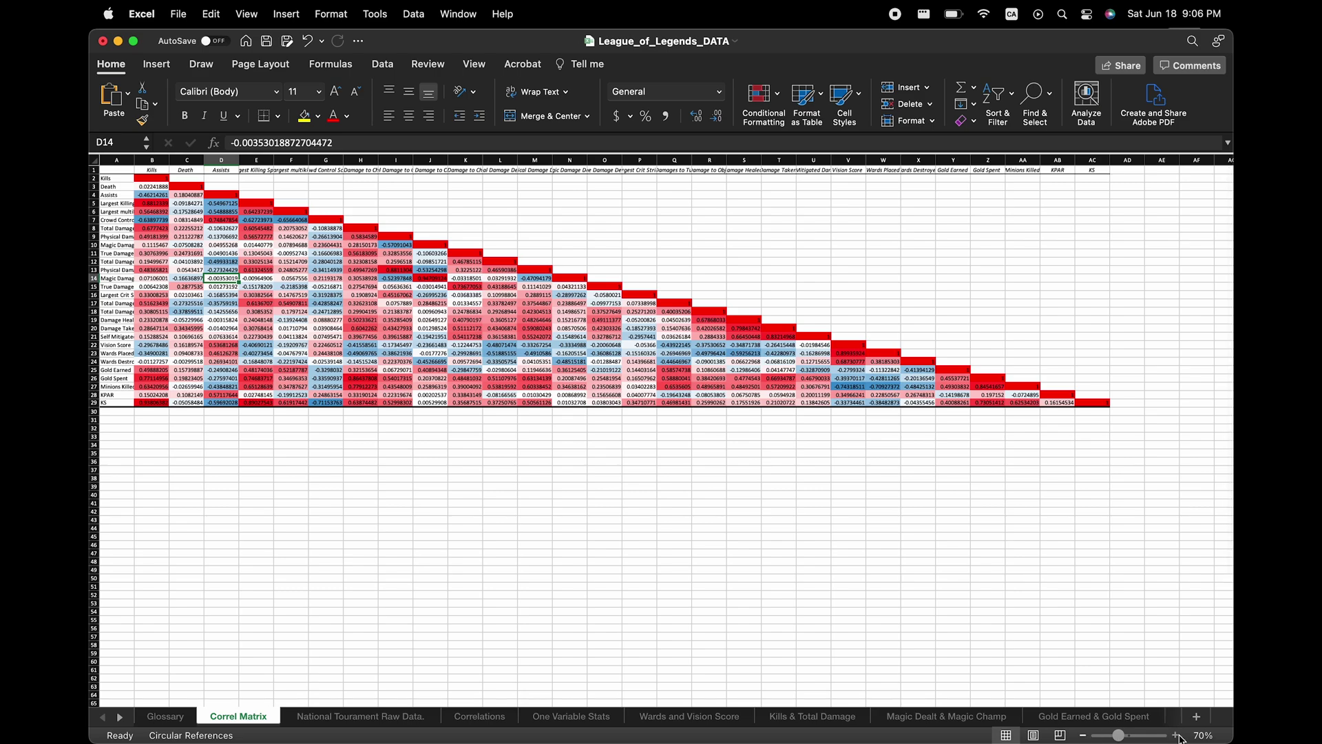
drag(1092, 160, 203, 160)
drag(445, 161, 461, 163)
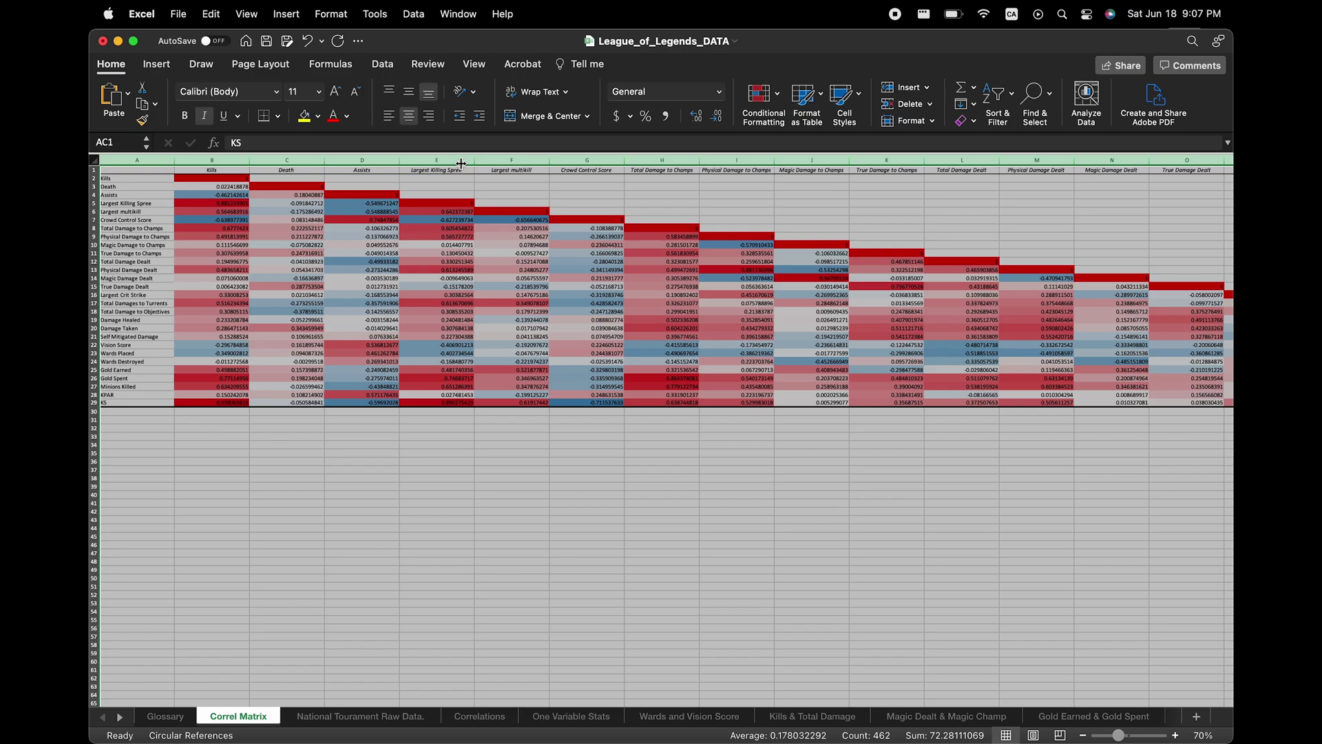
drag(93, 169, 93, 403)
Step: Format all text in the correlation matrix as bold with font size 12
drag(137, 173, 1198, 490)
click(334, 98)
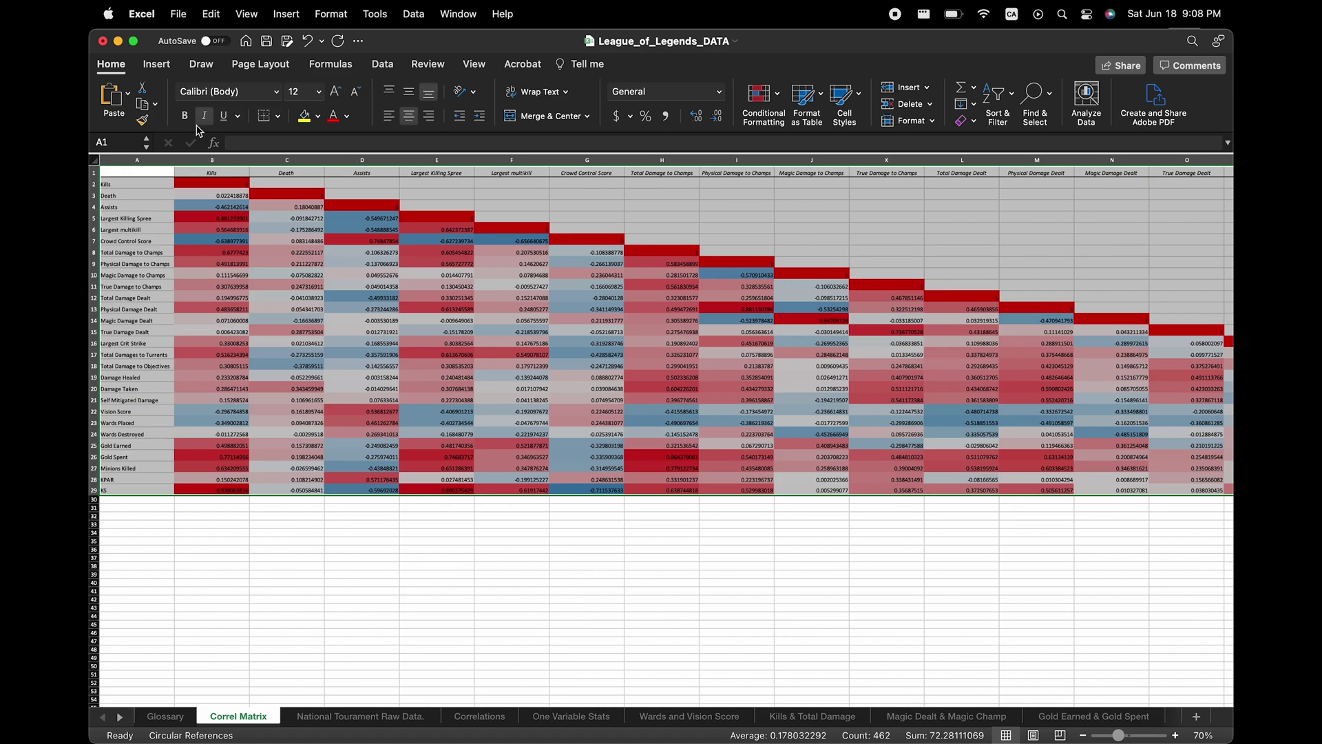
click(184, 120)
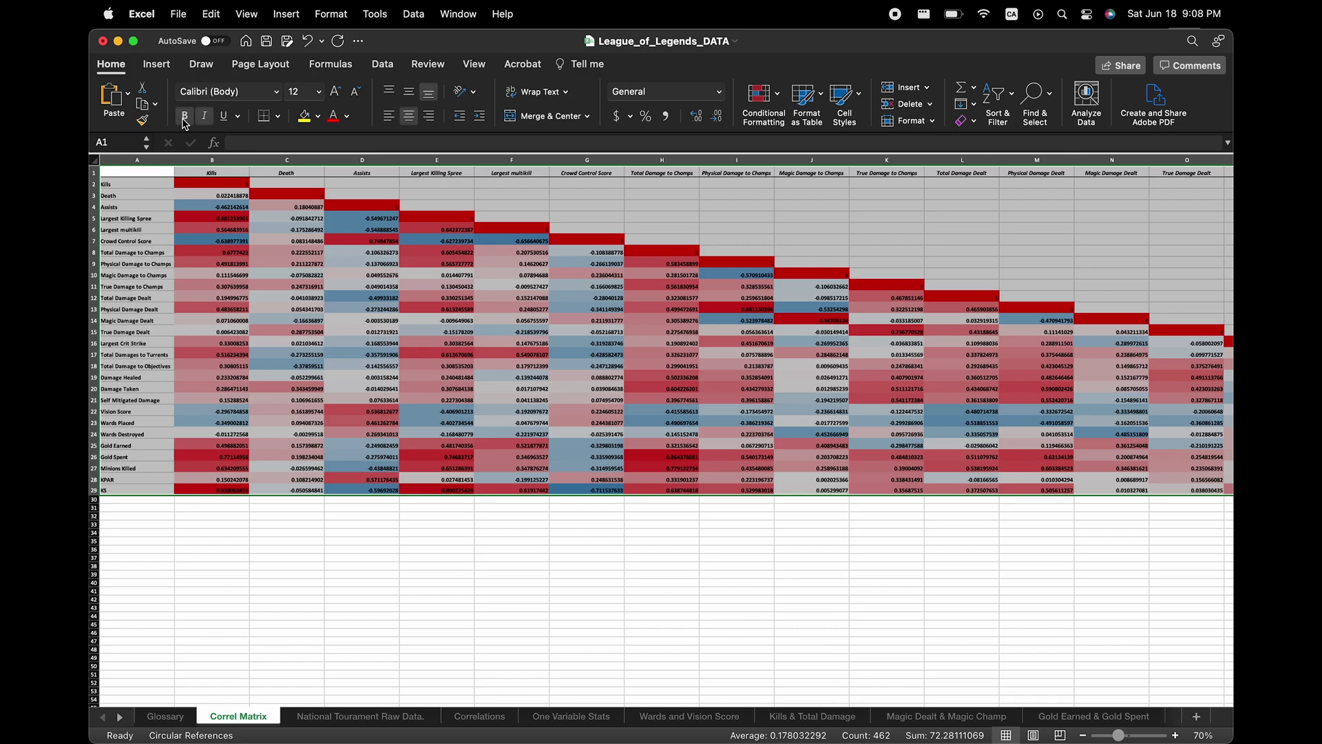
click(287, 229)
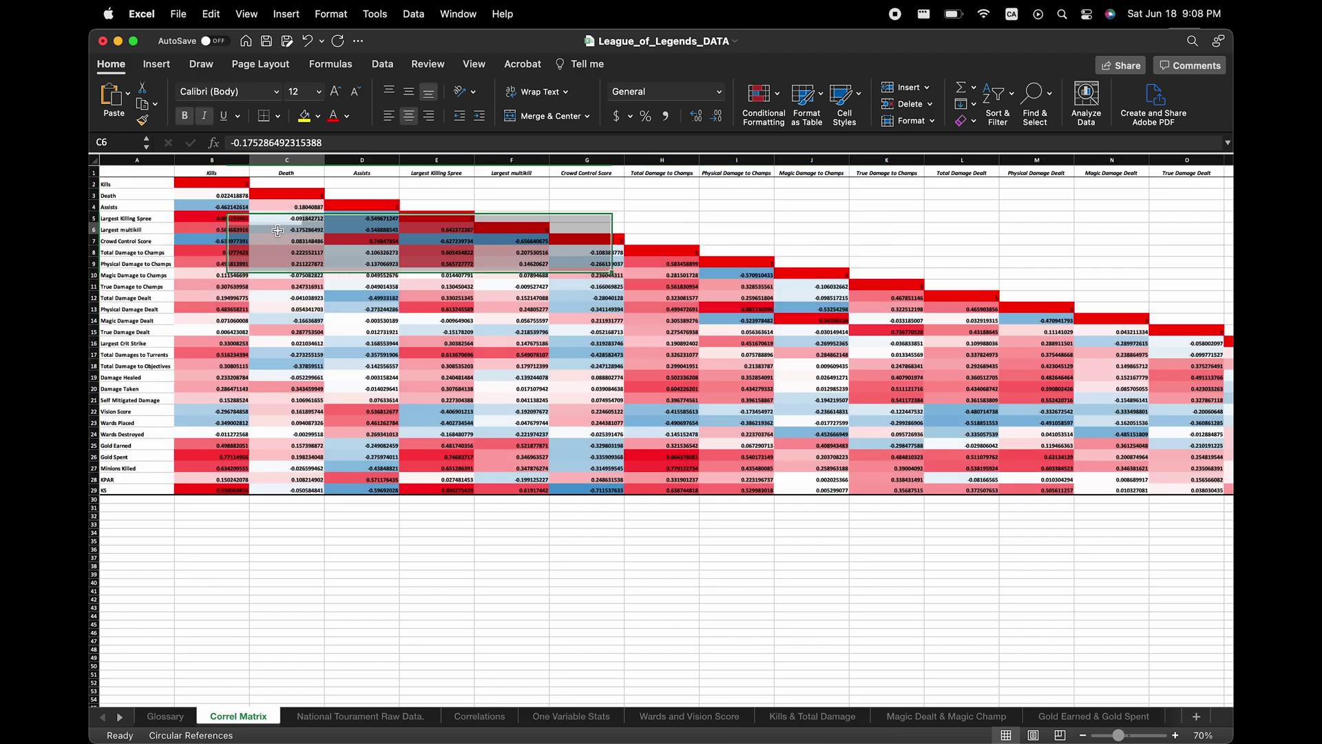
Step: Fill the empty cells above the correlation matrix's diagonal with a near-black color
click(1083, 736)
click(1083, 736)
click(1083, 736)
click(1083, 736)
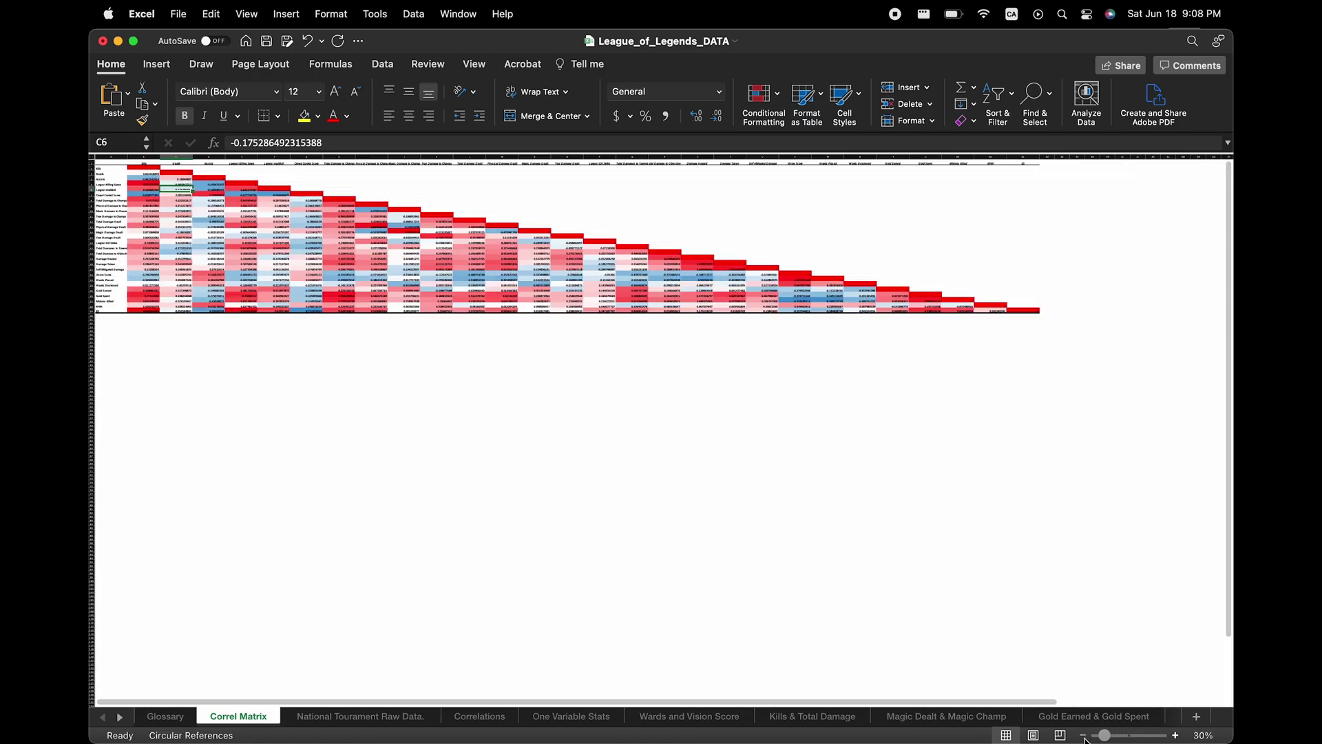
click(1202, 735)
text(45)
key(Return)
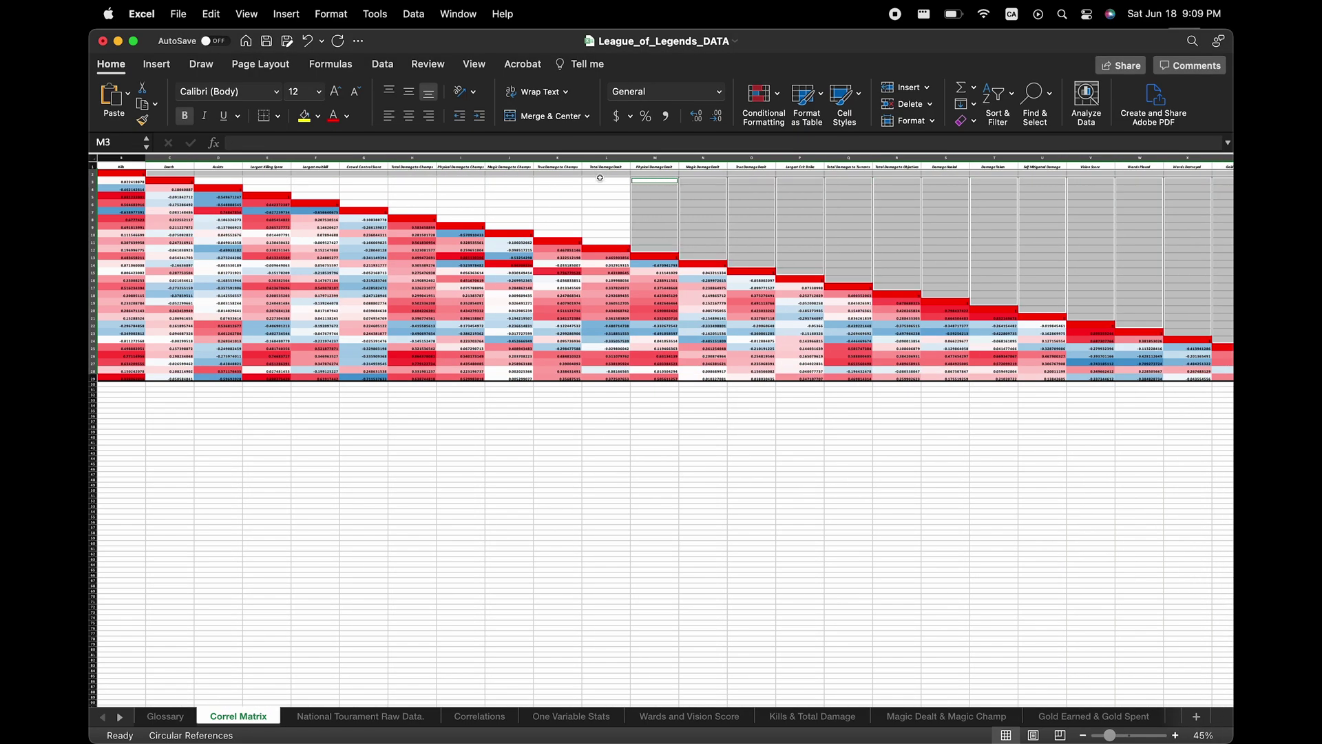
drag(267, 173, 274, 186)
click(317, 116)
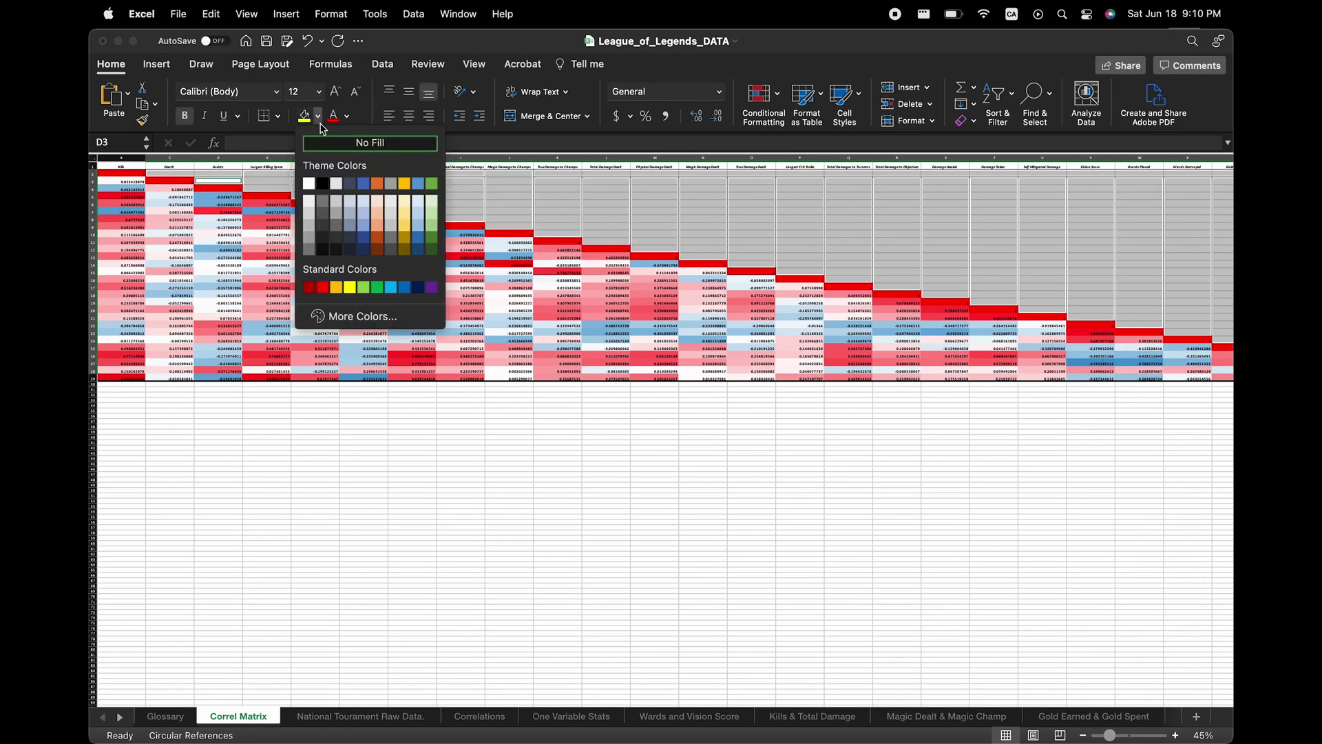
click(329, 243)
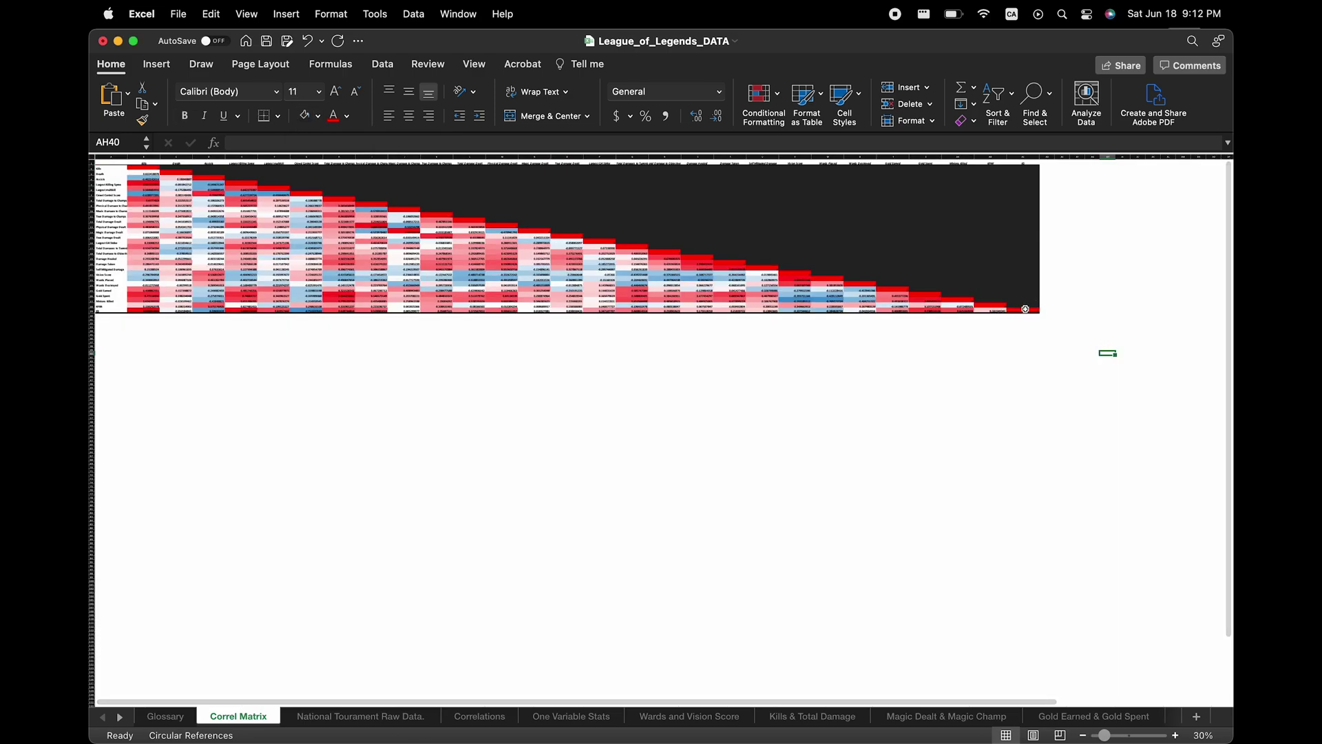
Step: Apply all borders to the whole correlation matrix, including its variable names
drag(1025, 309, 92, 164)
click(1174, 735)
click(1174, 736)
click(1175, 735)
click(1174, 736)
click(1175, 735)
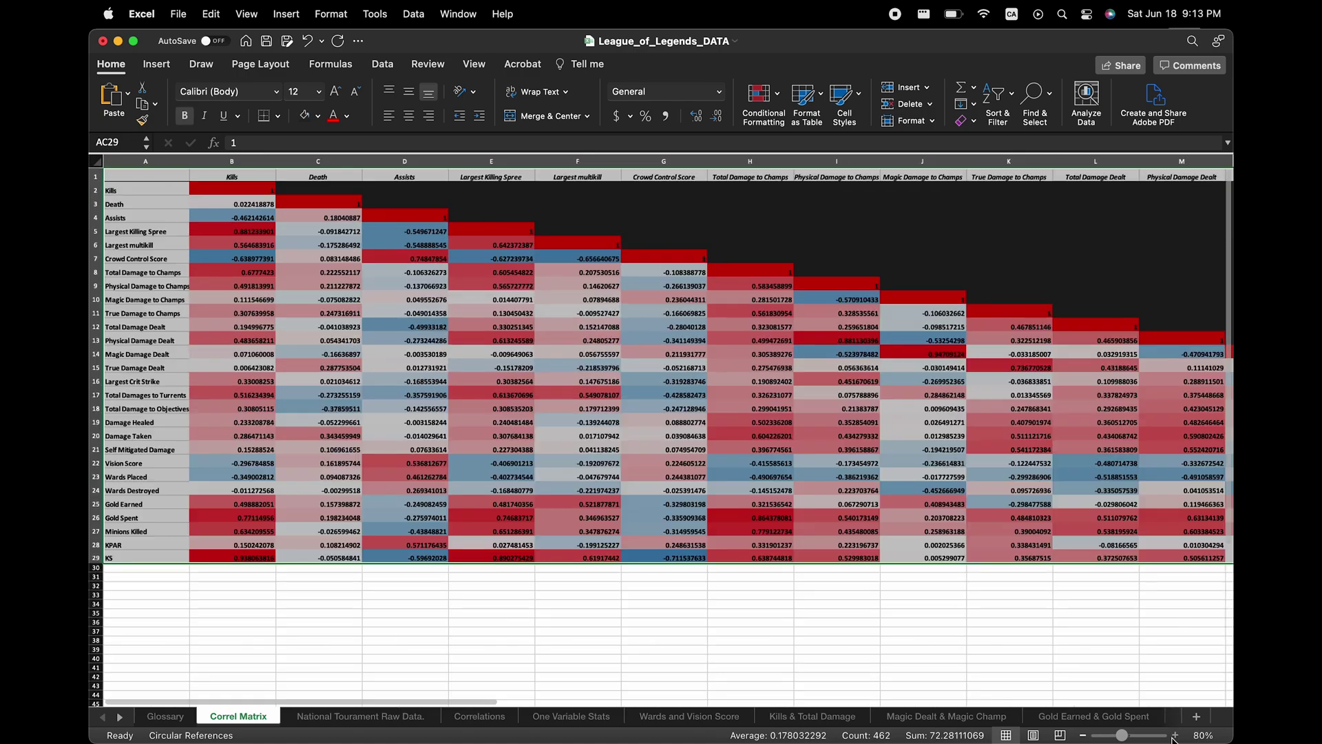
click(1175, 736)
click(278, 116)
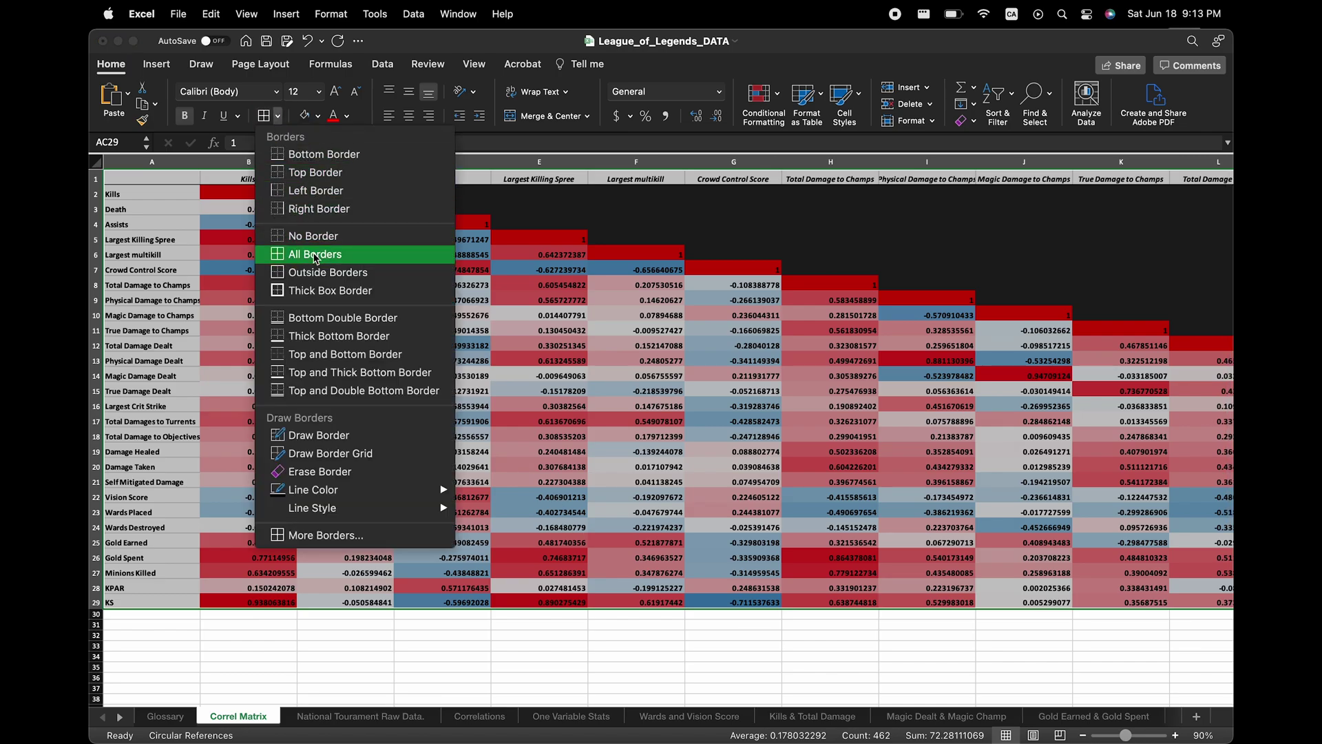
click(314, 254)
click(313, 257)
Step: Fill the matrix's variable names in the header row and first column with gray
drag(986, 702, 298, 698)
drag(152, 178, 159, 602)
drag(248, 179, 1121, 178)
click(318, 116)
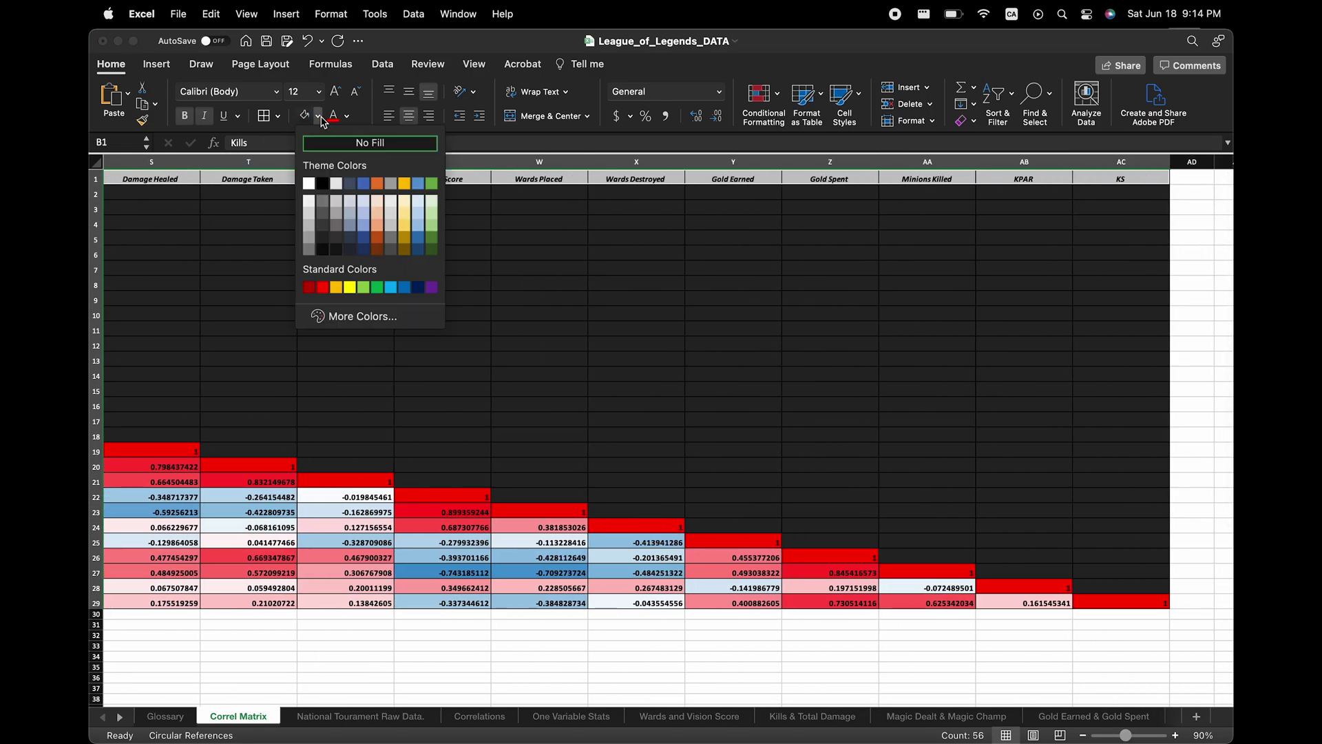
click(334, 208)
click(169, 256)
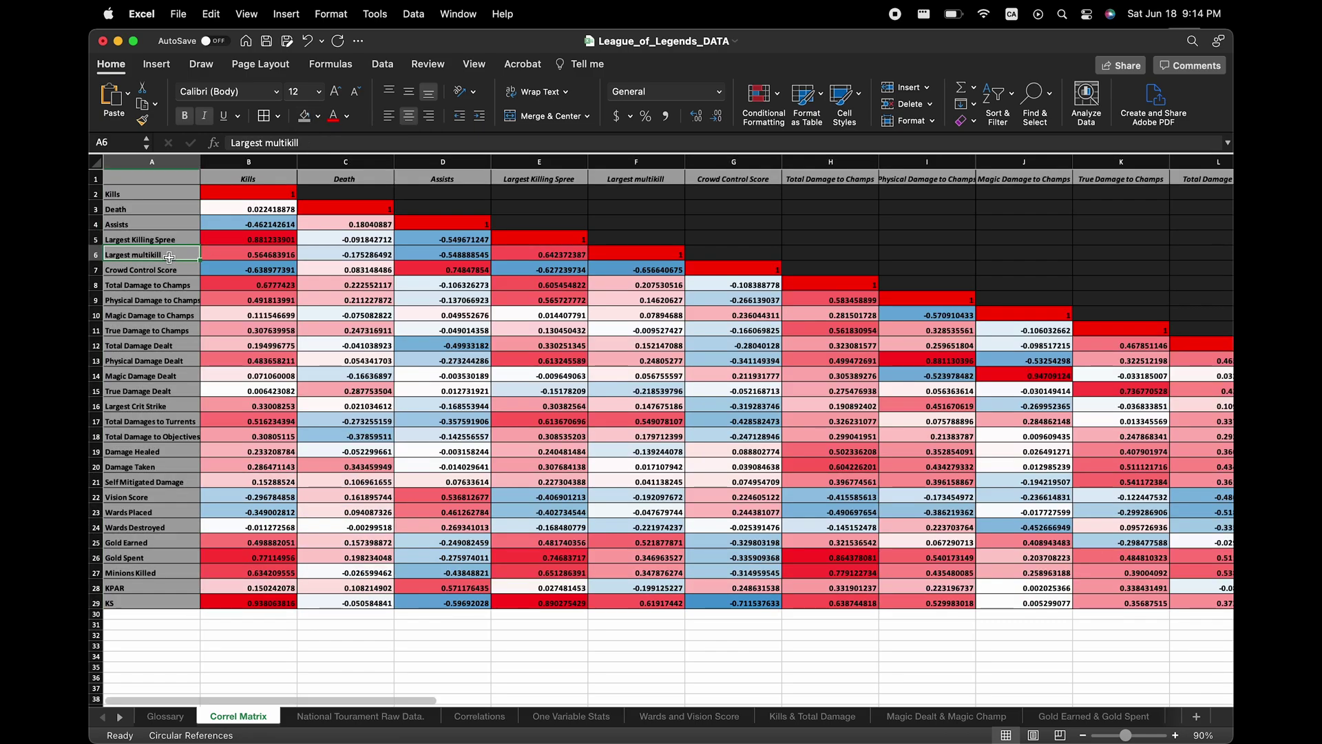
Step: Insert a blank row above the matrix's header row and increase its height
click(98, 176)
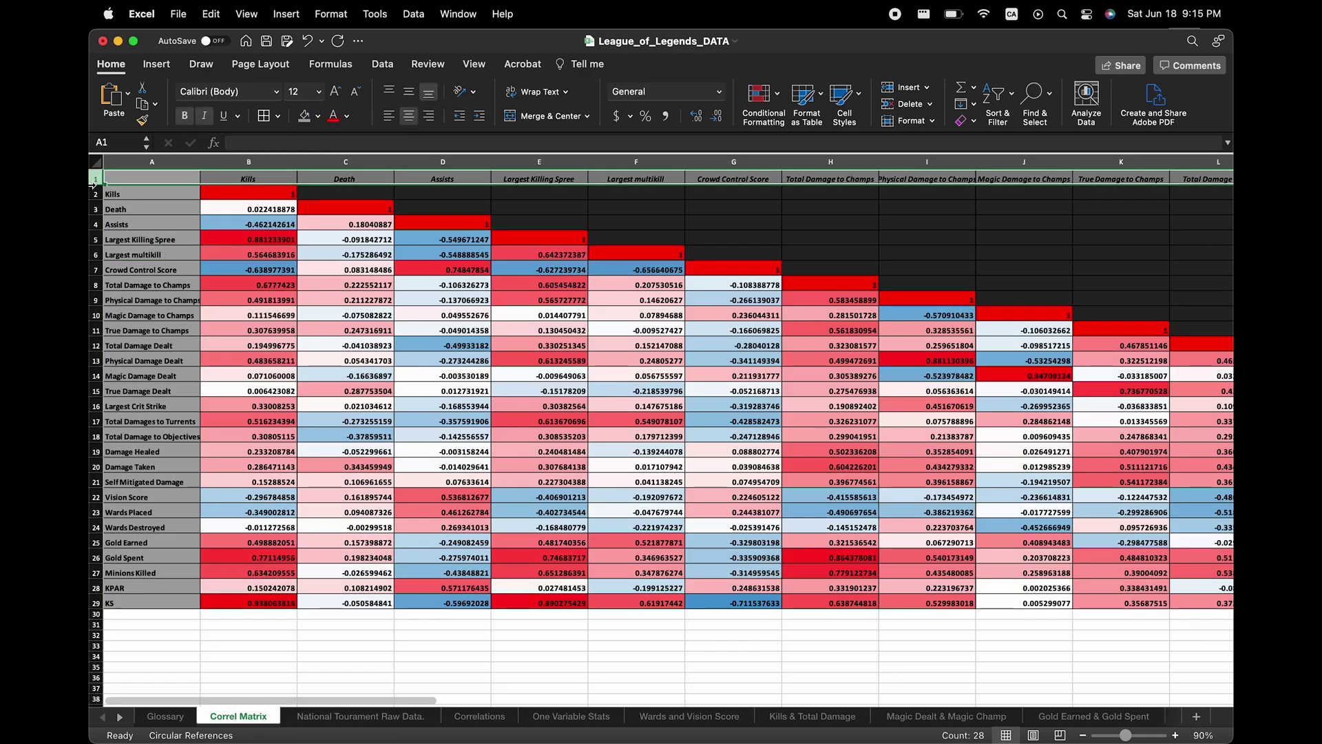
right_click(93, 183)
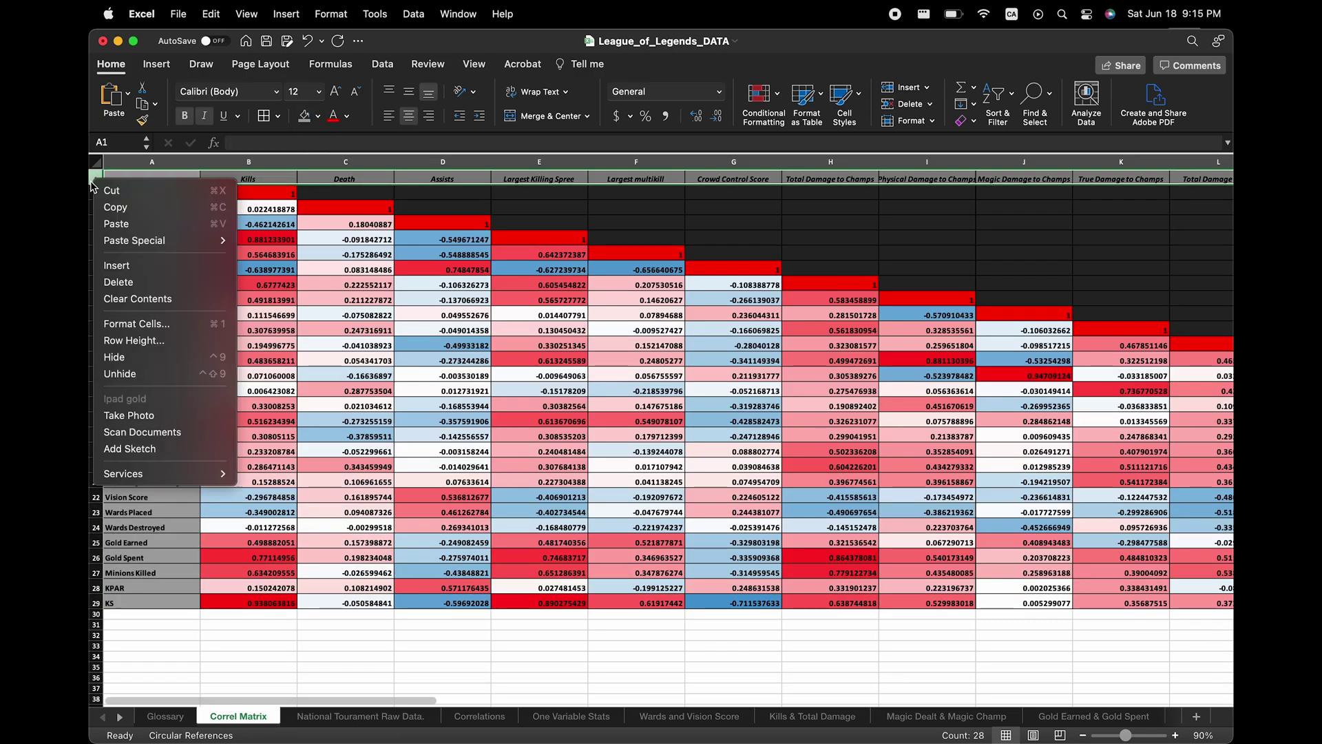
click(146, 265)
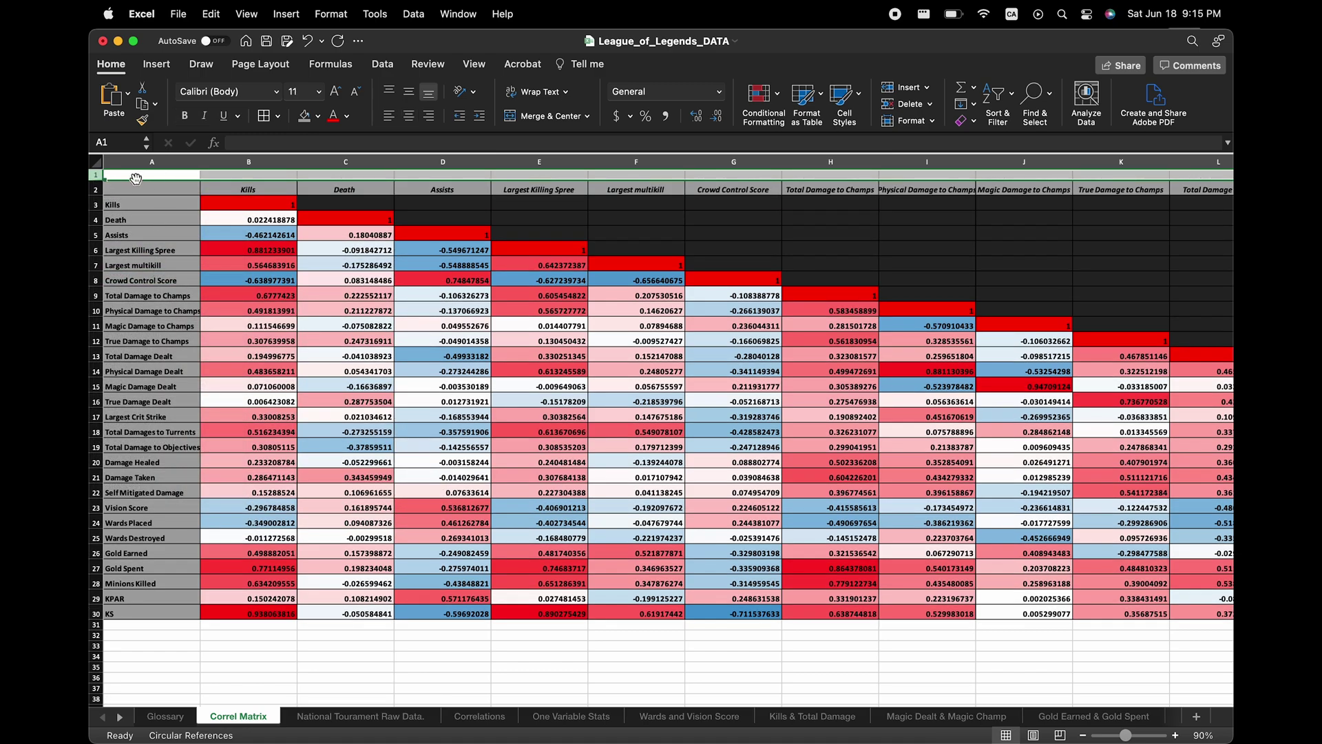
drag(99, 180, 102, 193)
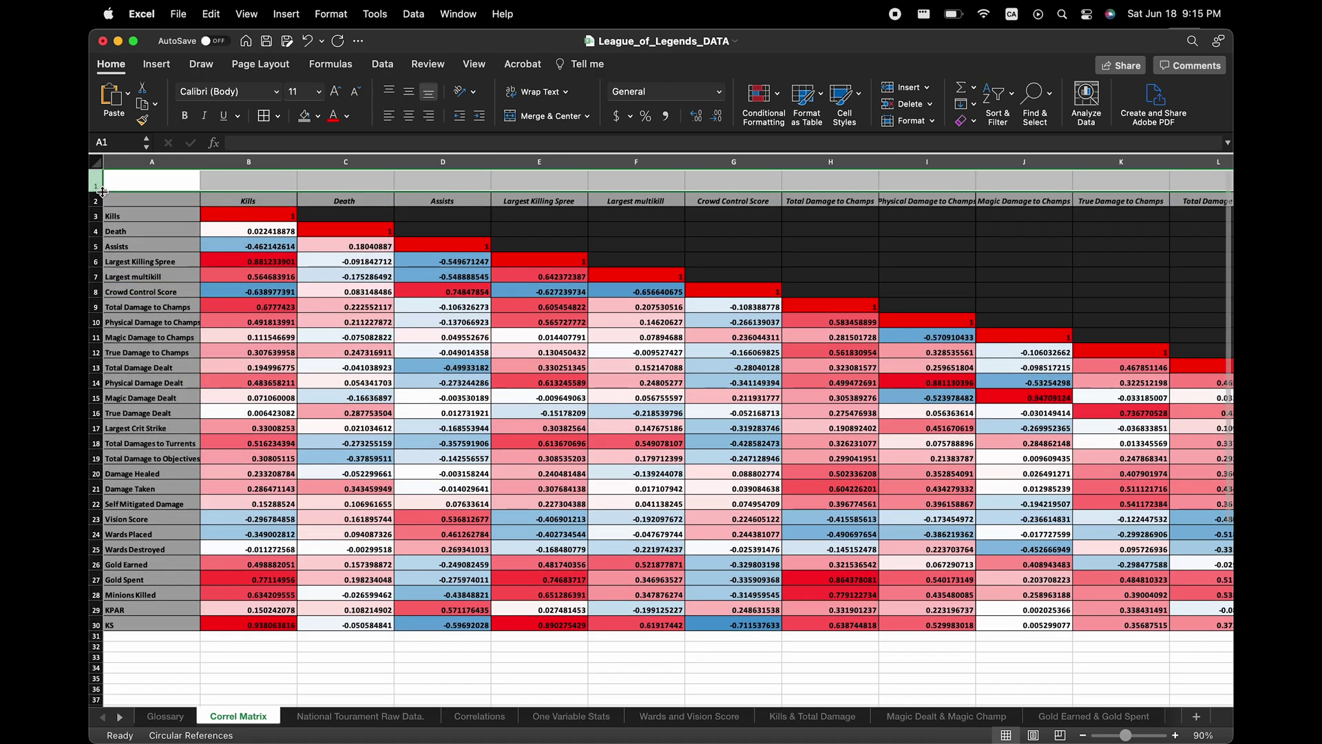
Step: Merge and center row 1 across columns A to AC and enter the title "Correlations of TDCH Falcons National Tournament Data"
drag(177, 175, 1130, 179)
click(547, 115)
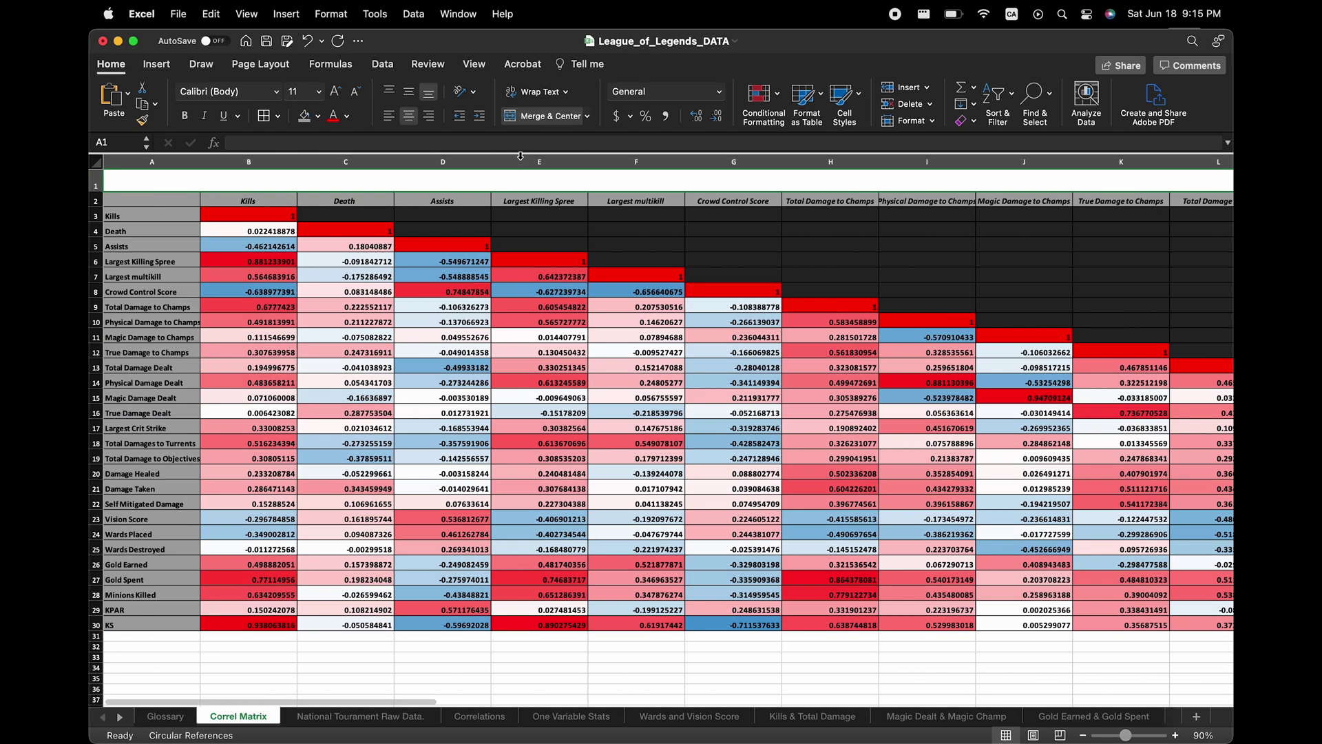
text(Correlations of TDCH Falcons National Tournament Data)
Step: Change the title's font, make it bold and enlarge its text by several sizes
click(276, 91)
scroll(296, 325, down, 4)
click(296, 530)
click(185, 116)
triple_click(335, 92)
triple_click(335, 92)
click(830, 261)
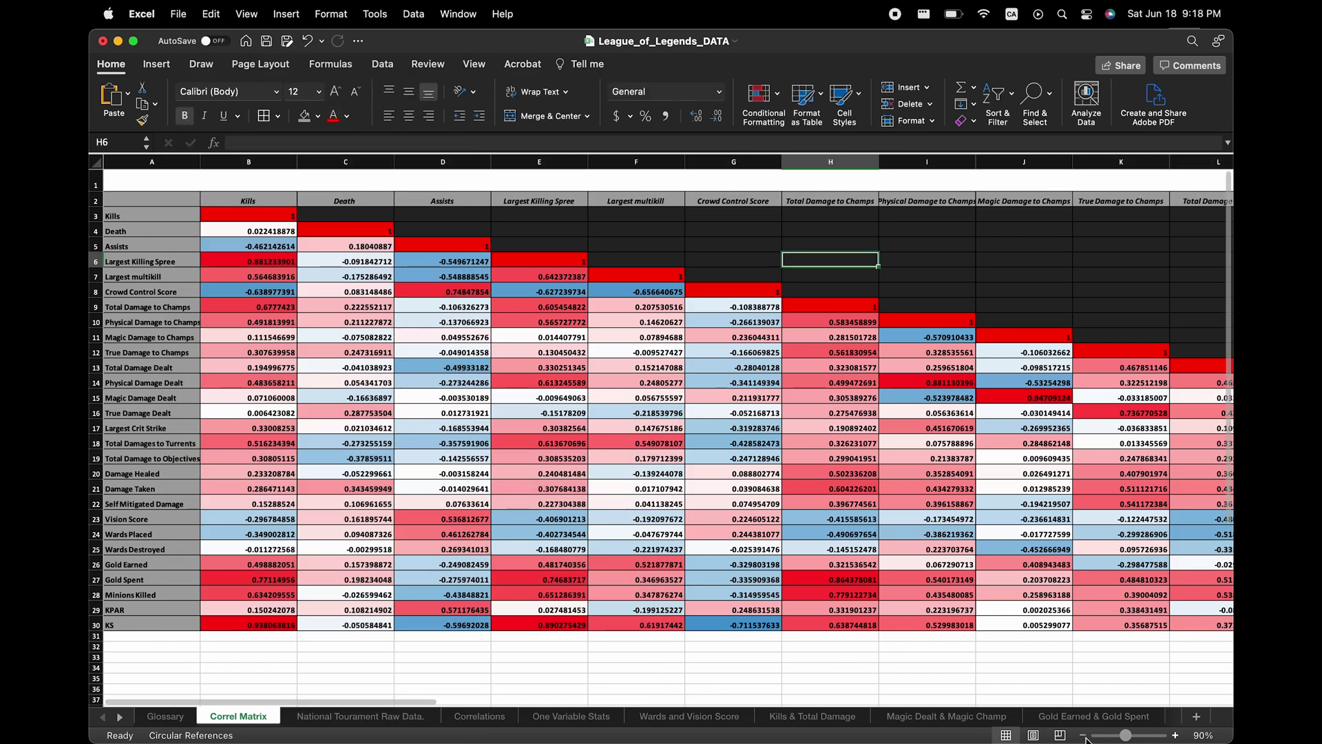
Step: Fill the merged title row with black and set its text color to white
click(1083, 736)
click(1084, 736)
click(1083, 736)
click(1084, 736)
click(1084, 736)
click(1084, 736)
click(892, 524)
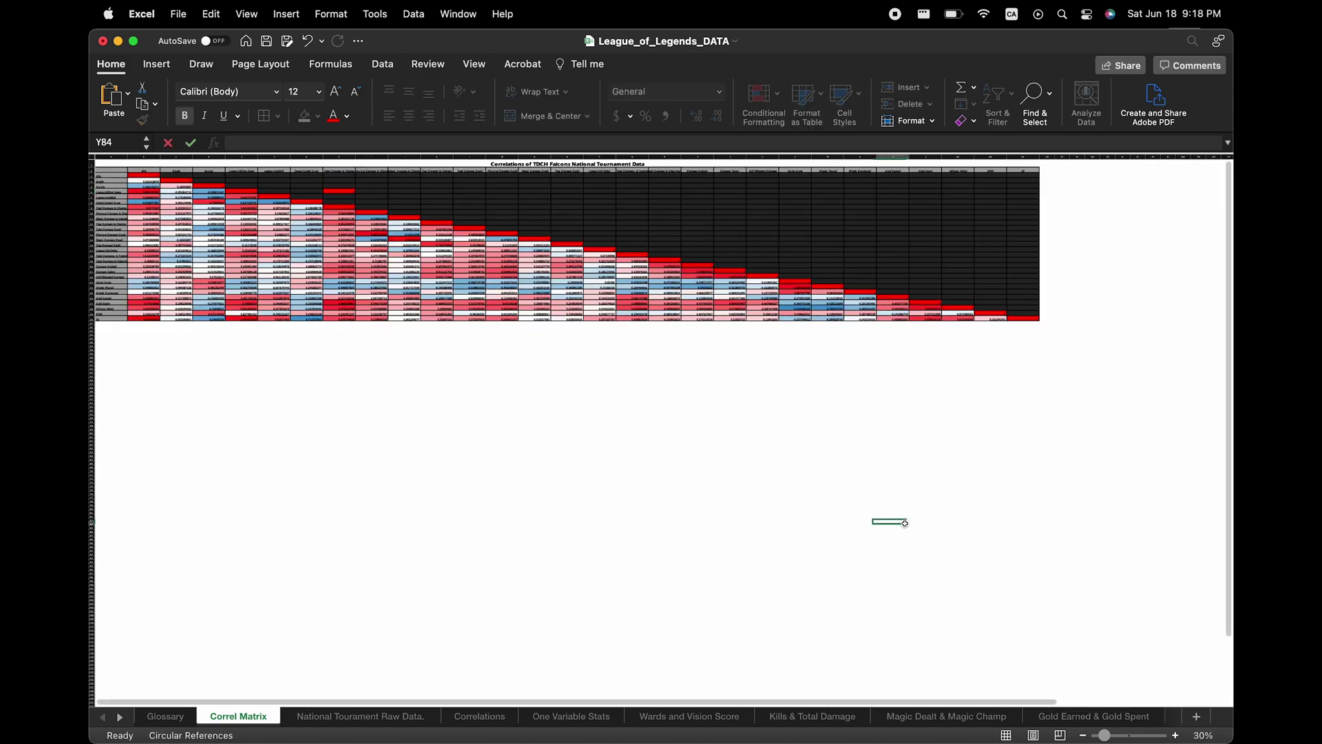
click(1203, 735)
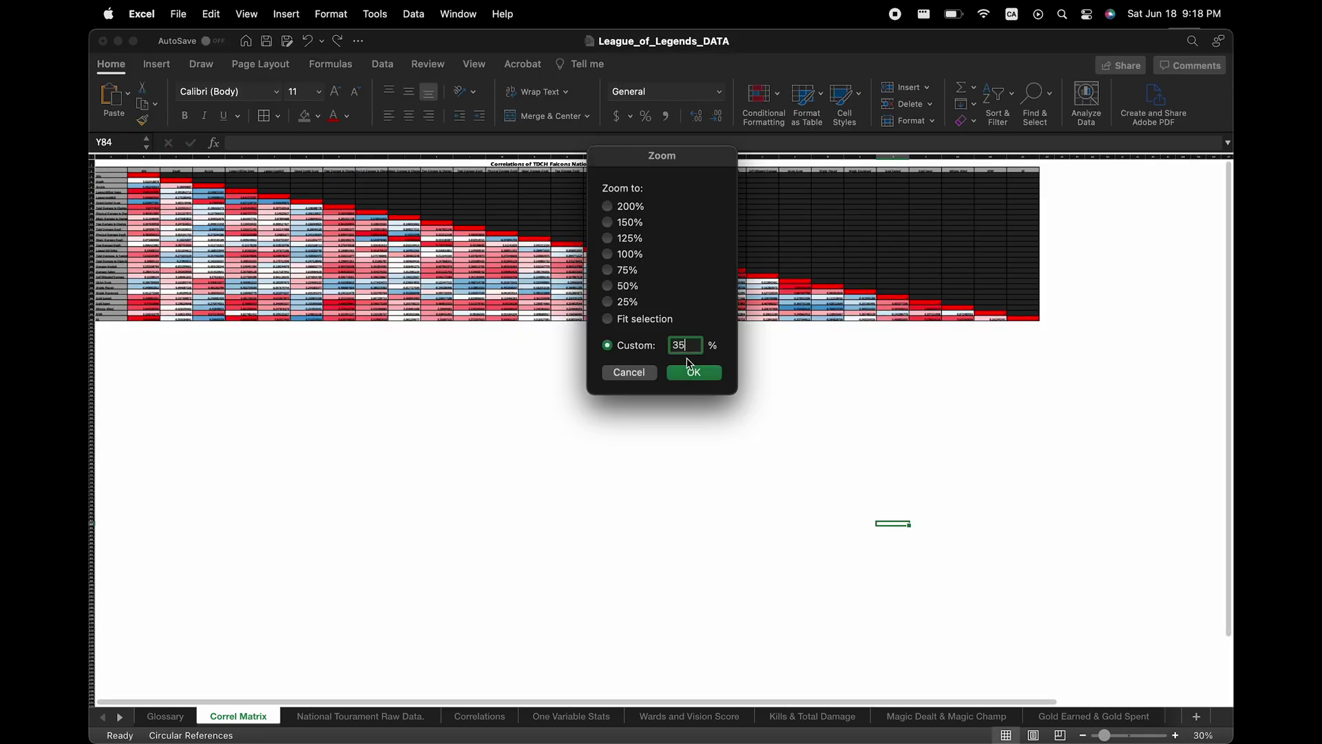
click(695, 373)
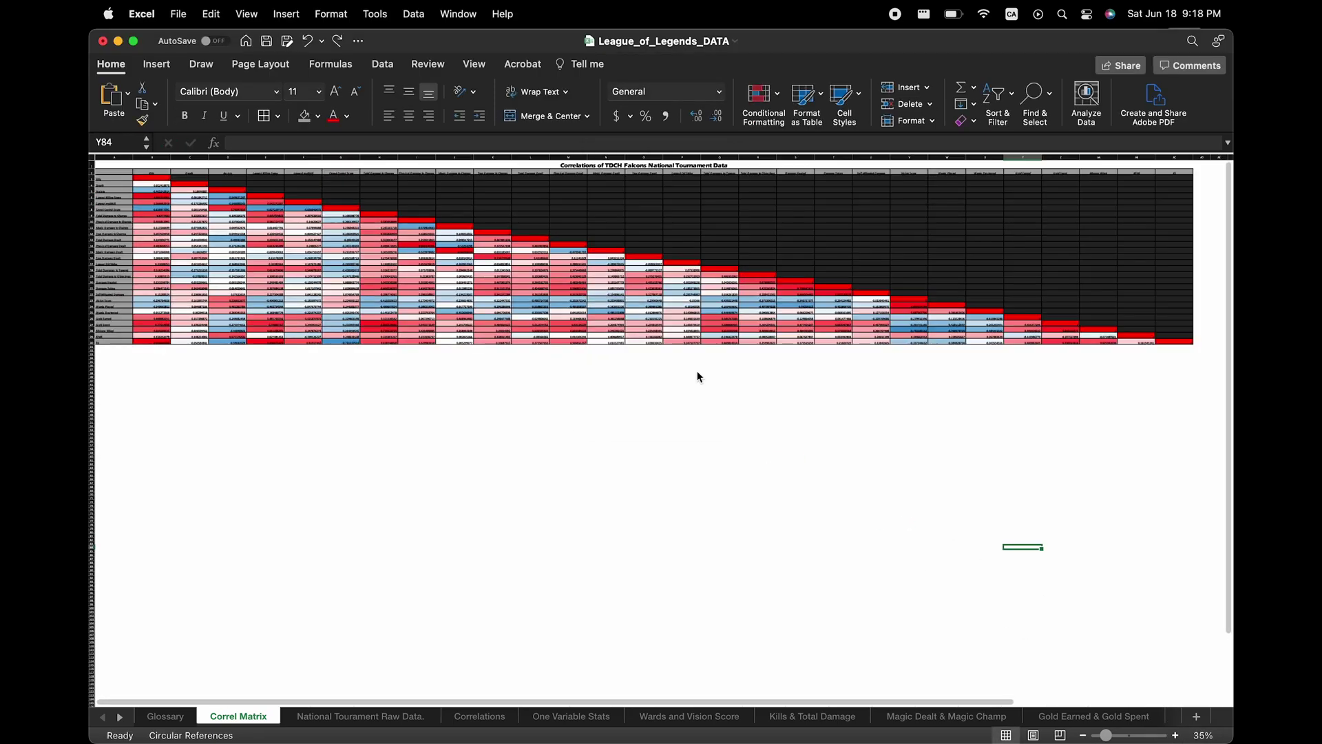
click(699, 165)
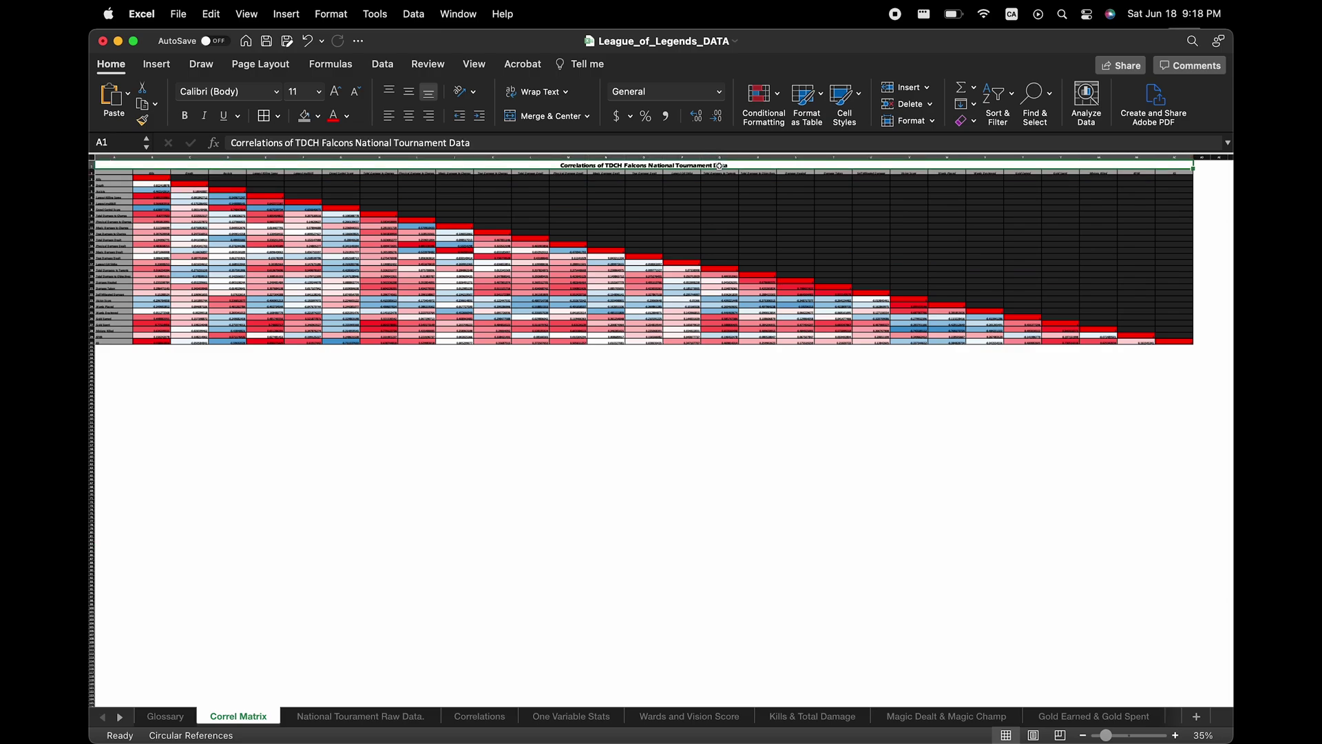
click(319, 118)
click(324, 182)
click(349, 118)
click(339, 183)
click(340, 178)
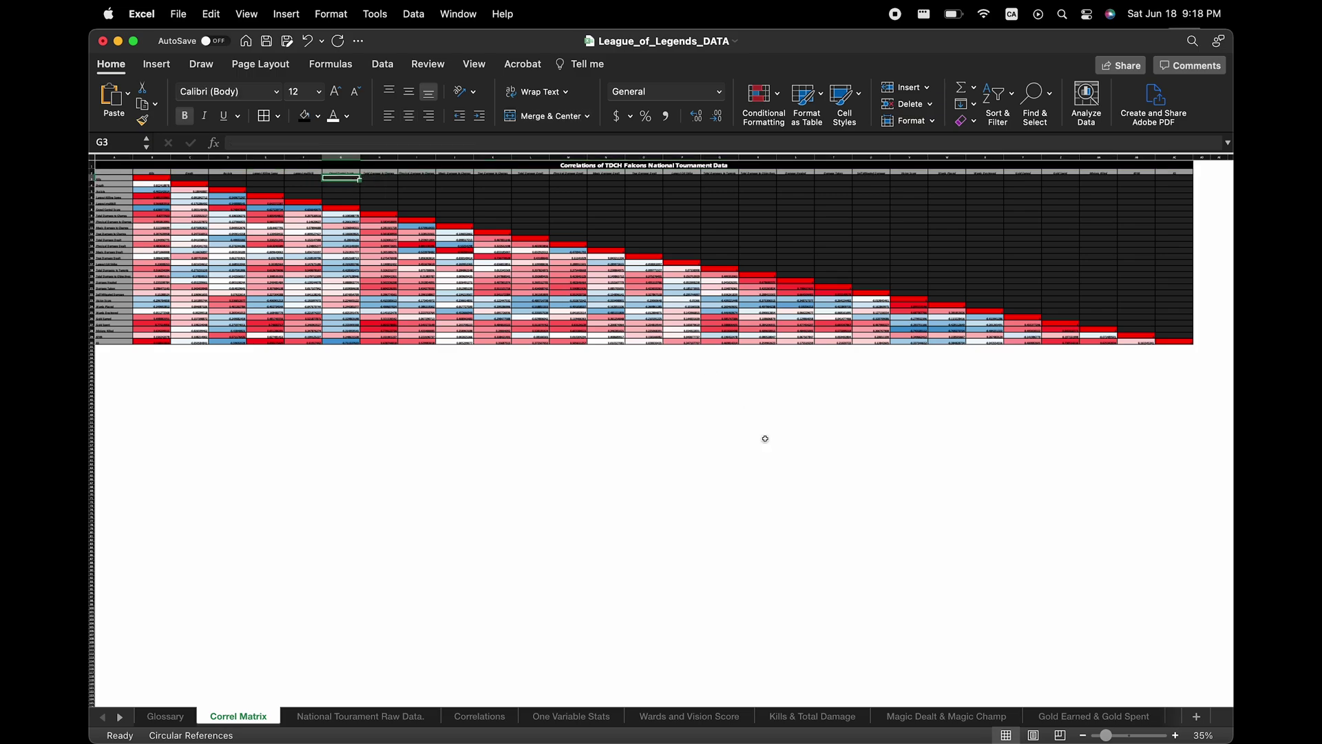
Step: Insert the picture "league of legend image.png" from the Downloads folder into the sheet
click(156, 64)
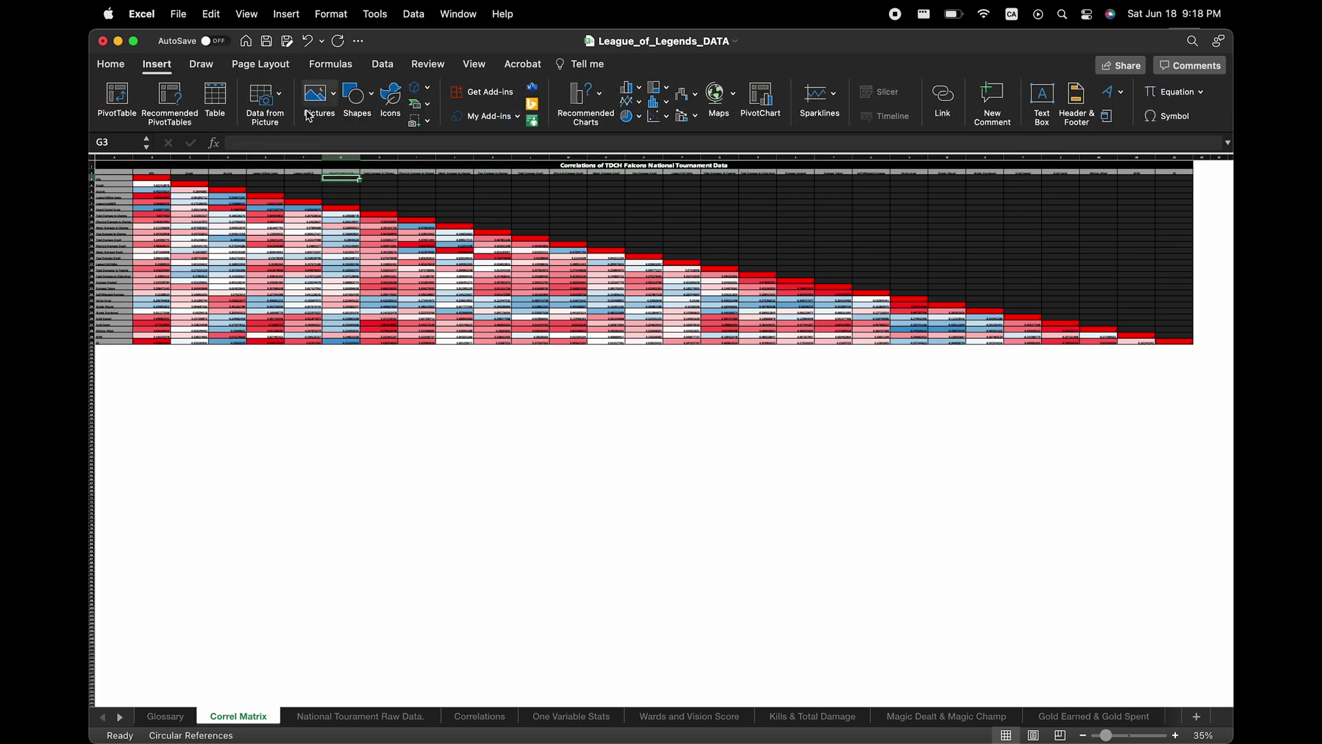
click(308, 117)
click(328, 134)
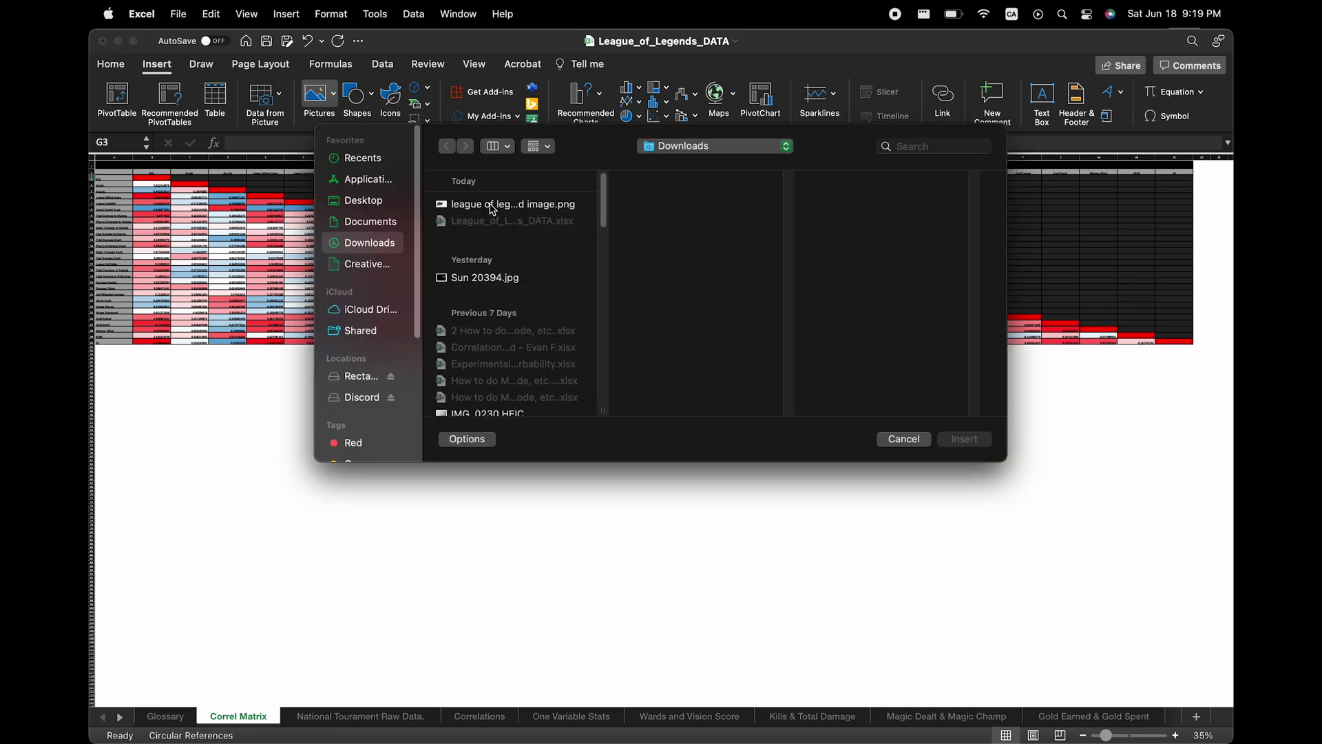
click(492, 204)
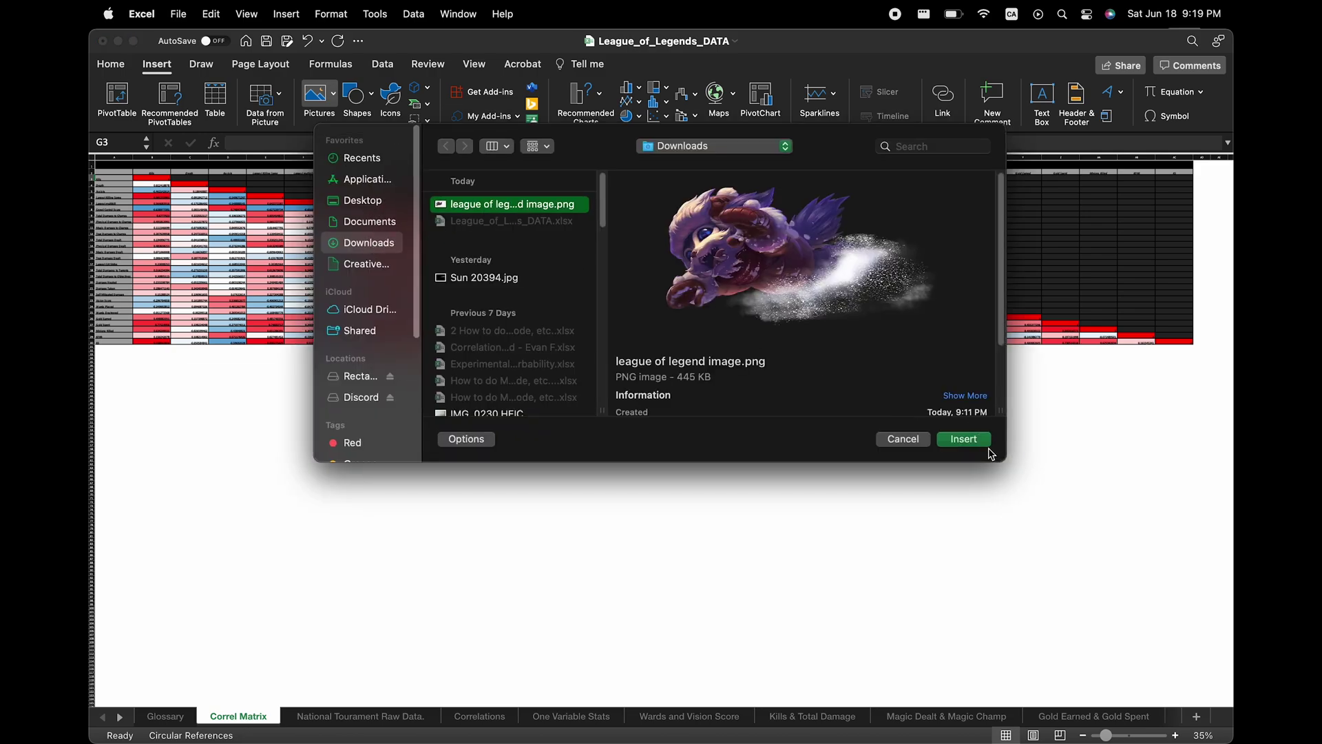
click(964, 440)
Step: Move the League of Legends picture onto the dark area above the matrix's last columns and enlarge it to fill the space
drag(397, 203, 985, 236)
drag(1056, 282, 1152, 336)
drag(1043, 268, 1077, 240)
click(1070, 454)
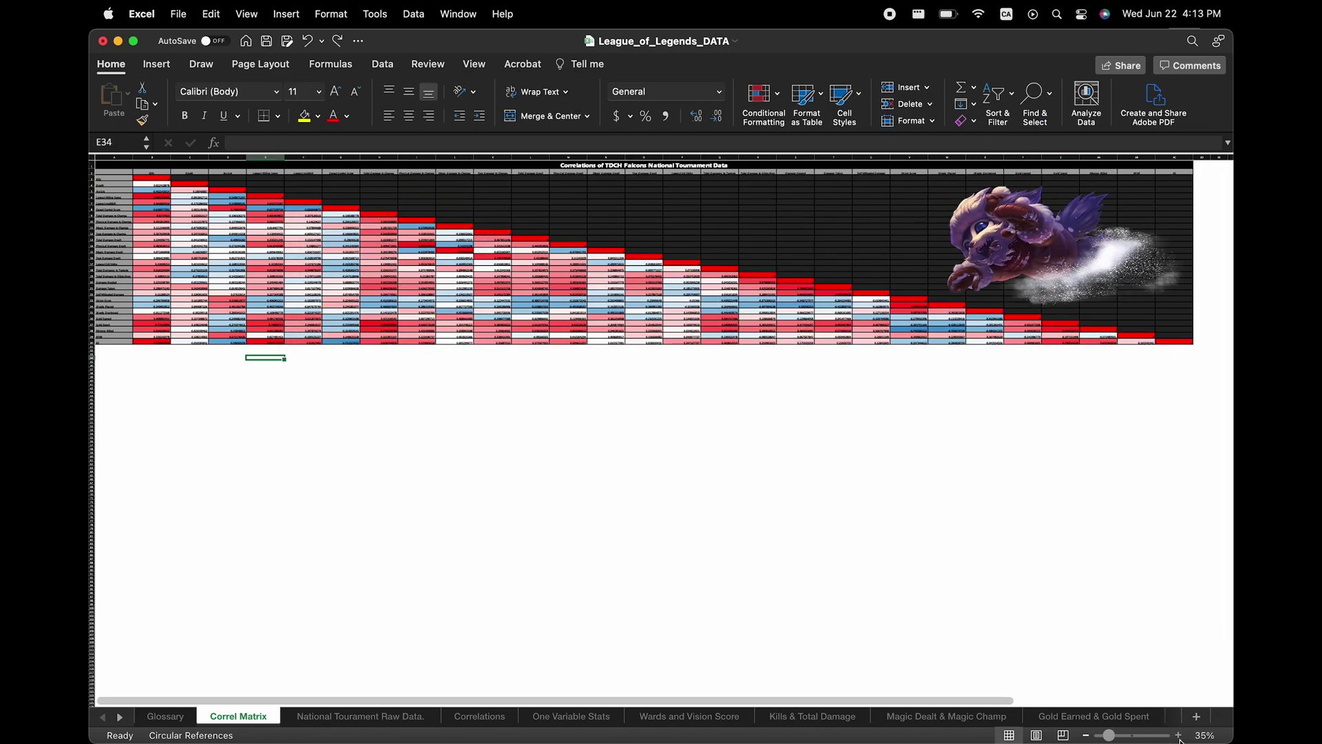
Step: Round all correlation coefficients from B3 to AC30 to two decimal places
scroll(237, 206, up, 5)
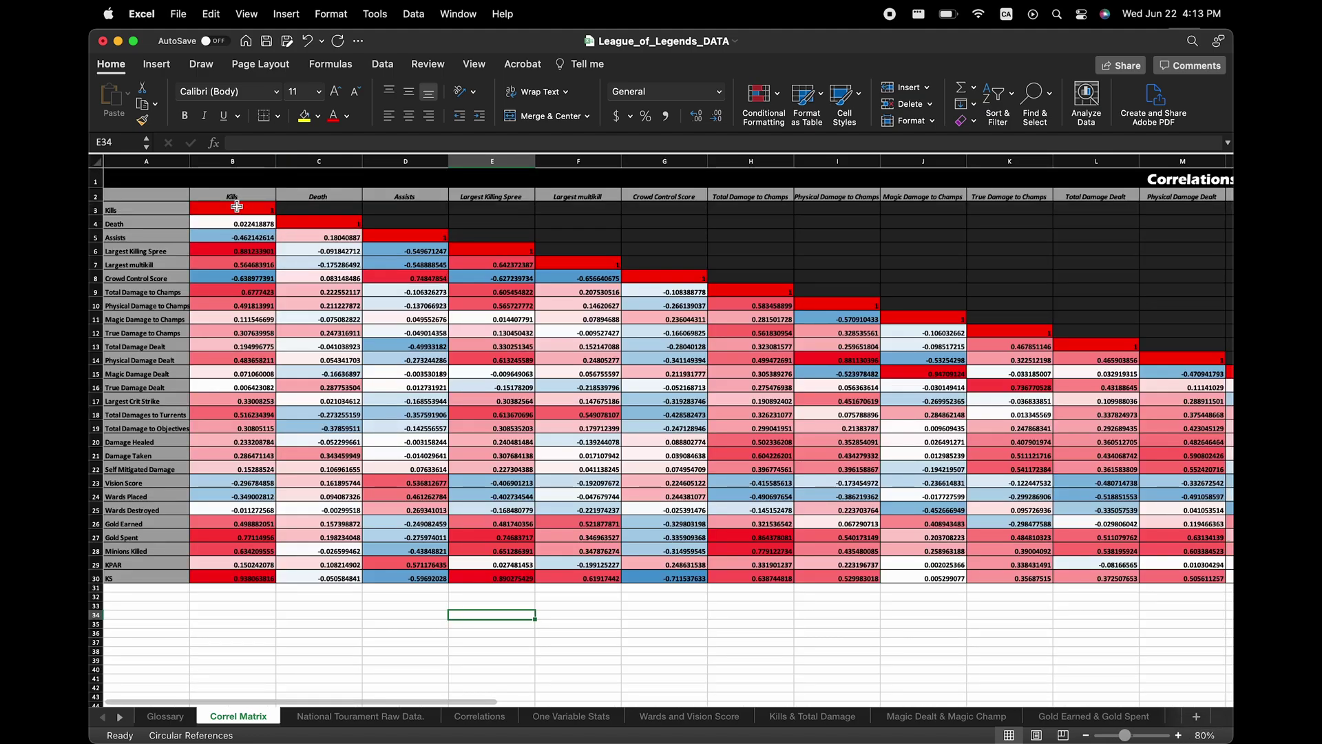
drag(237, 206, 1133, 578)
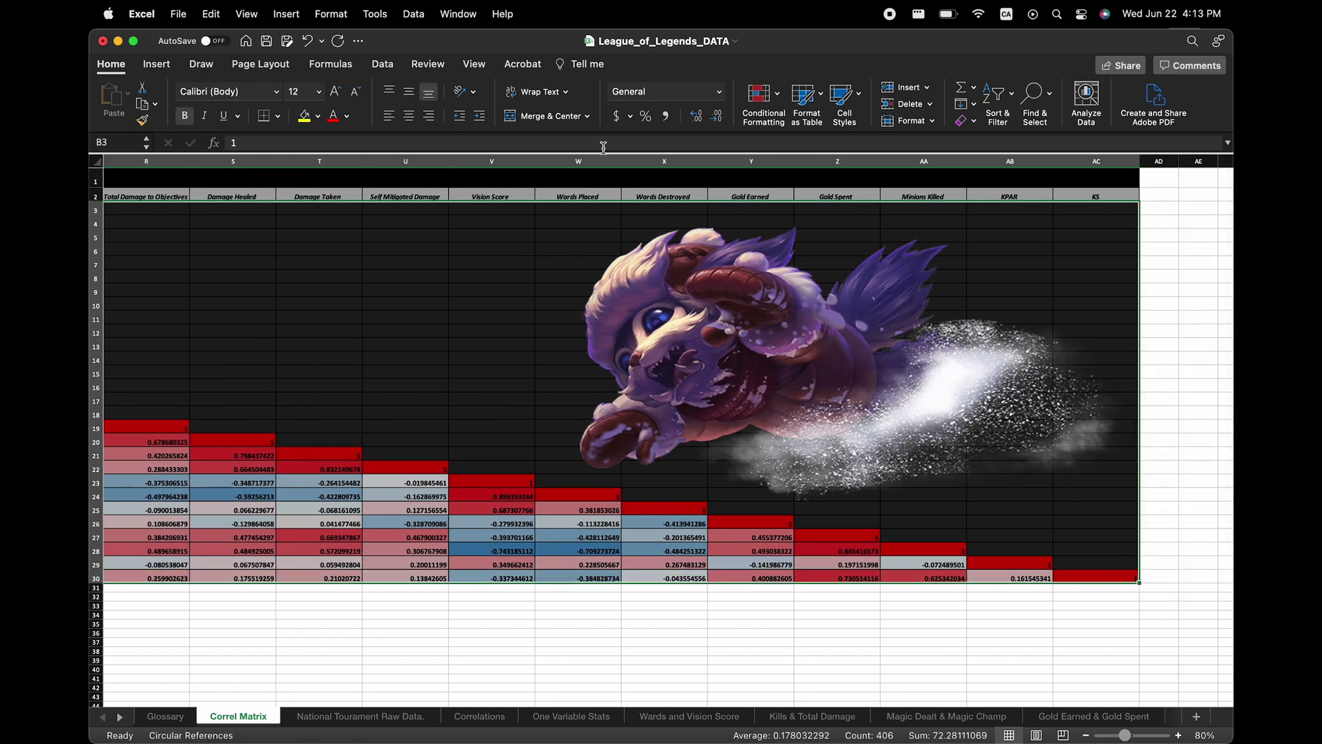
click(719, 120)
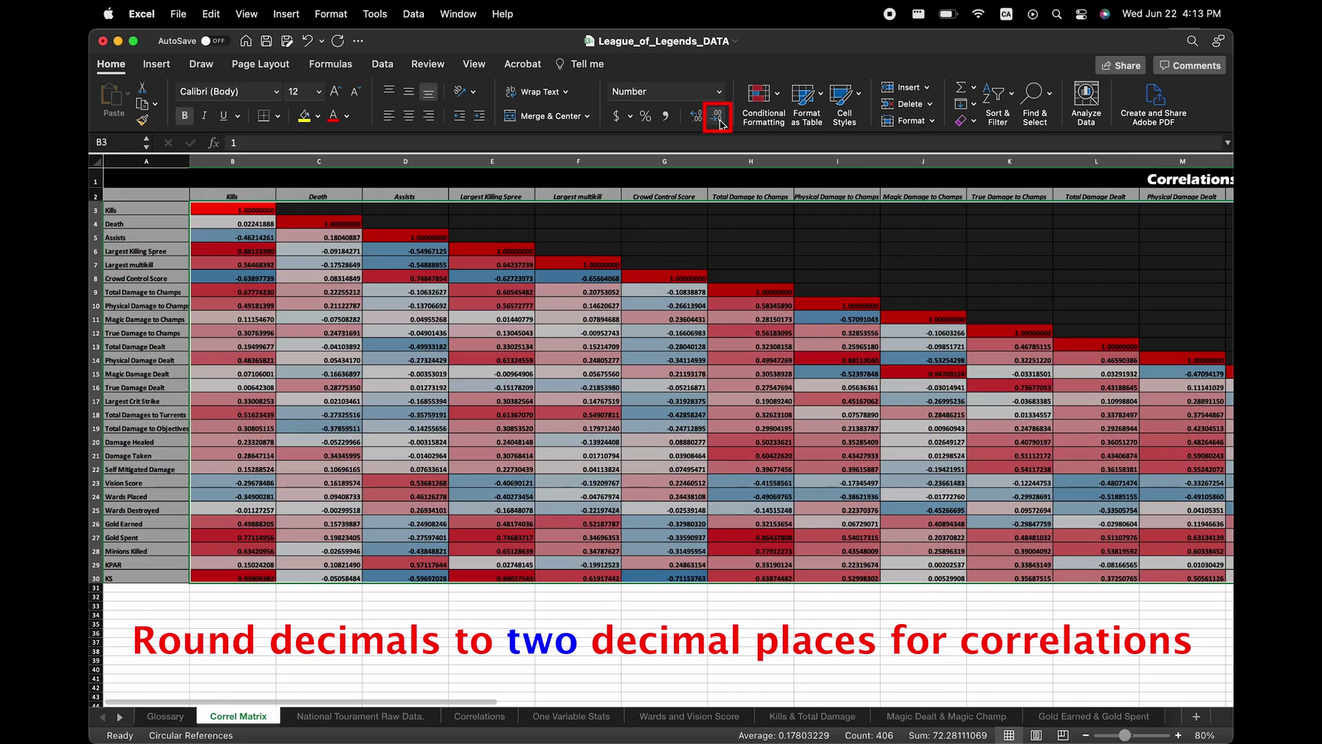
click(719, 120)
click(718, 120)
click(718, 119)
click(718, 120)
click(718, 120)
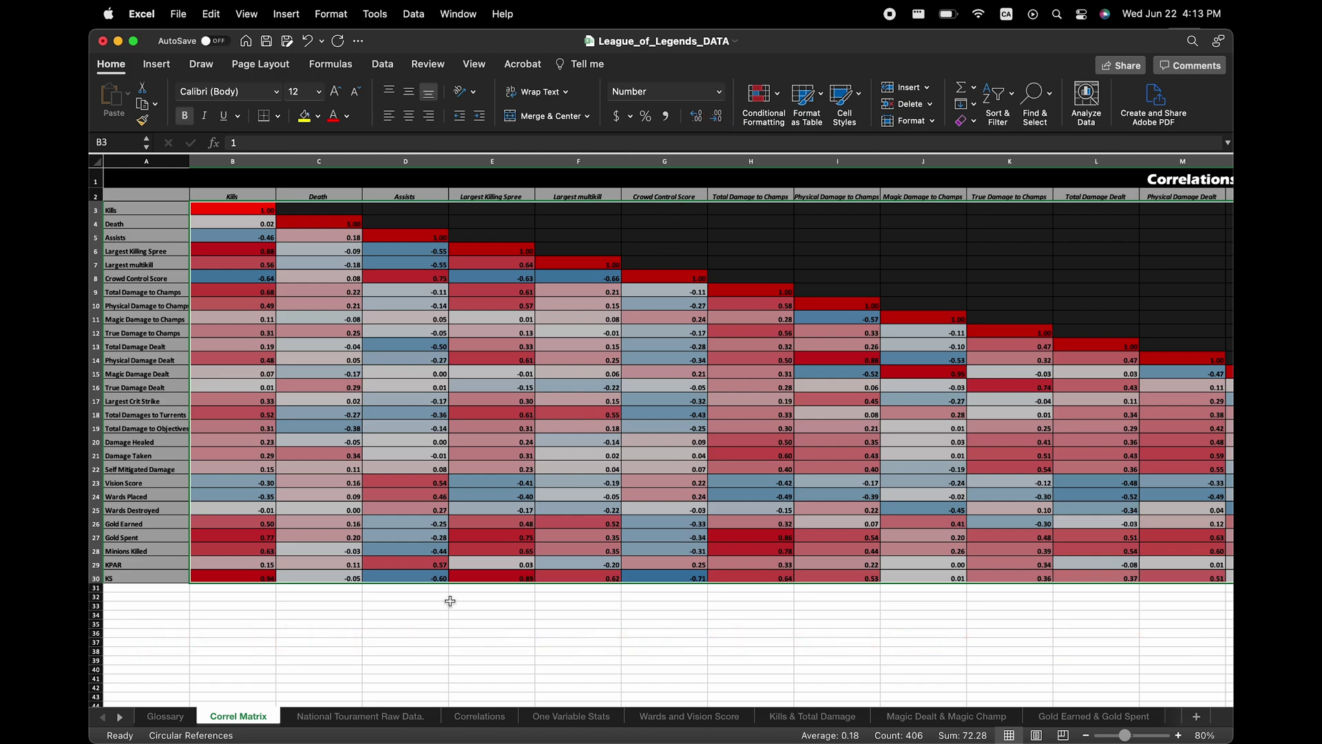
click(358, 624)
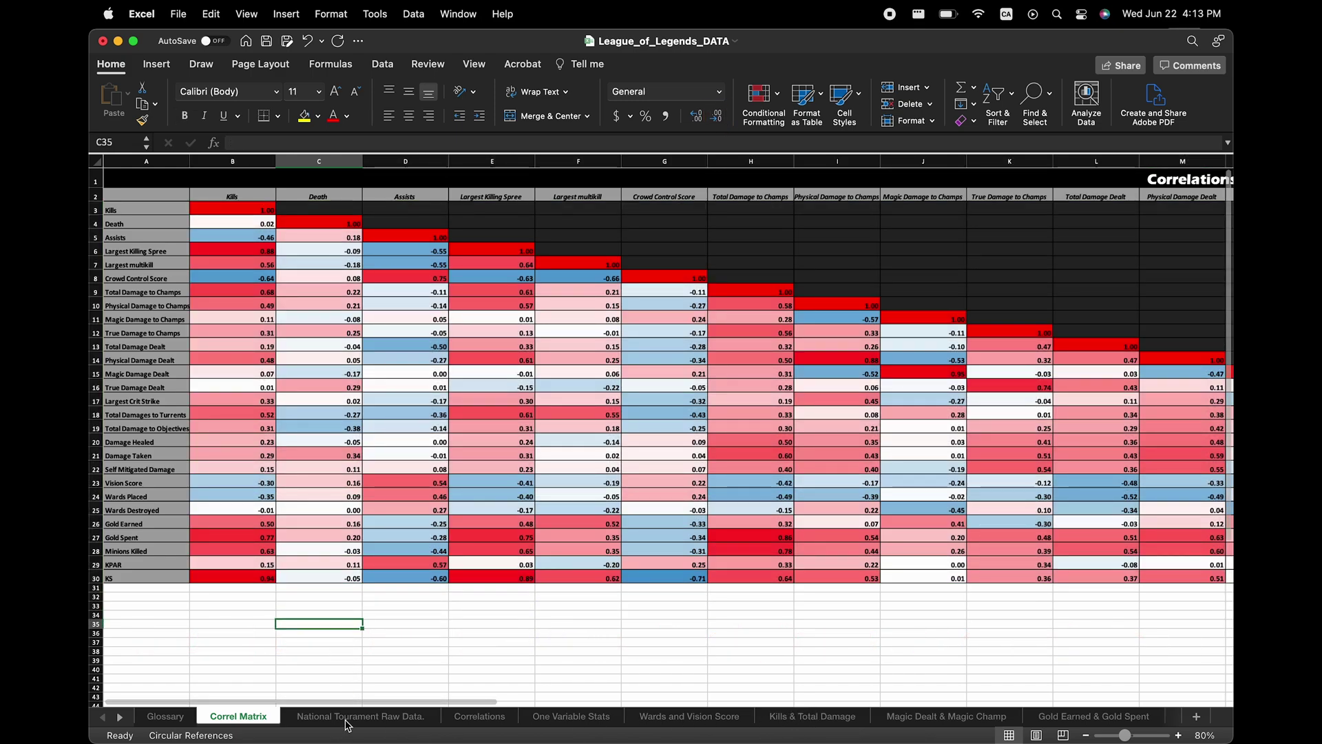